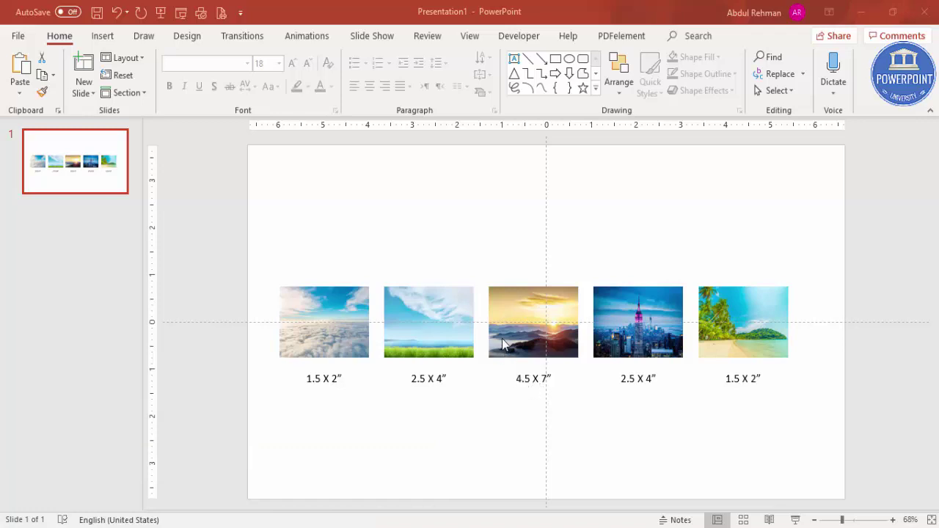
left_click(511, 311)
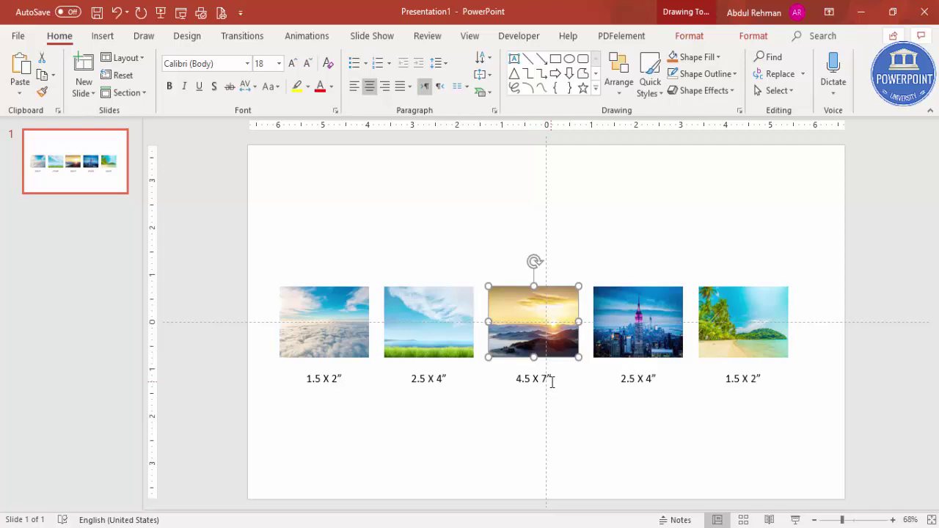
left_click(437, 336)
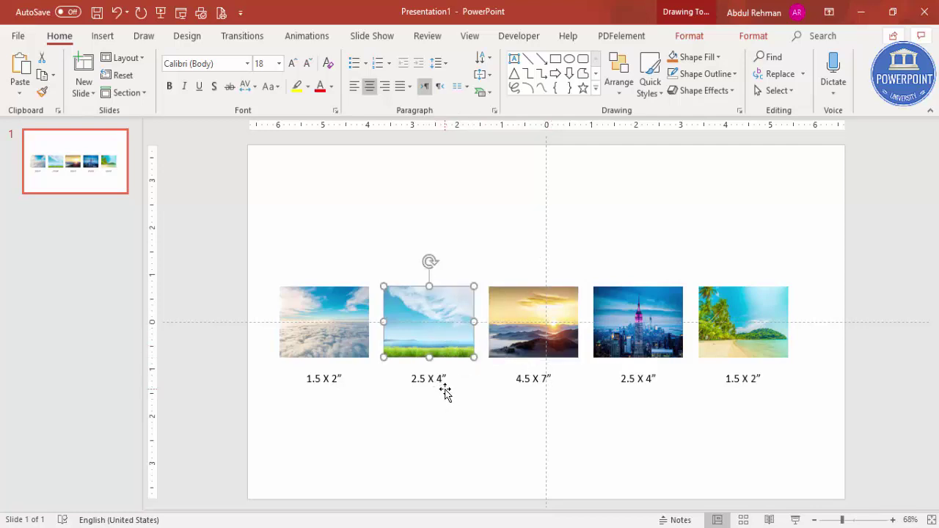
left_click(633, 381)
left_click(323, 341)
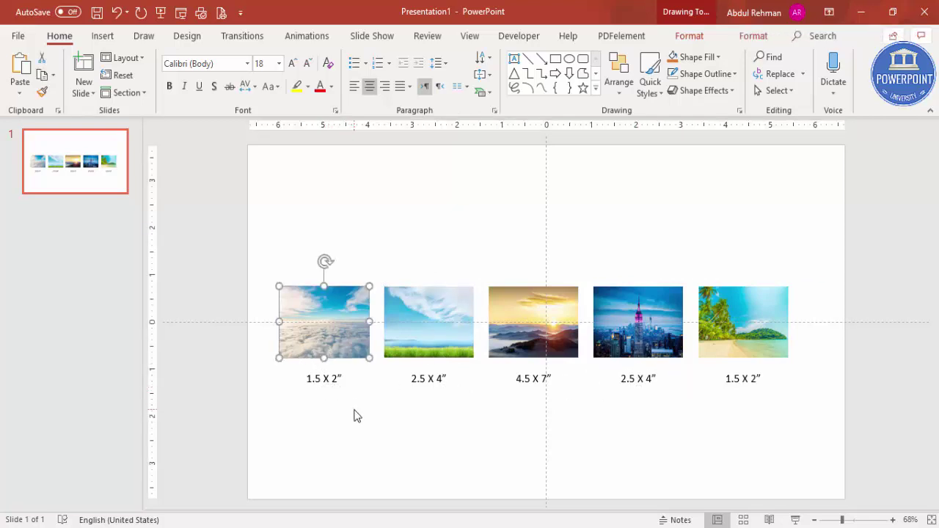
left_click(355, 416)
- Add a new slide after slide 1 and delete its title and content placeholders
left_click(84, 242)
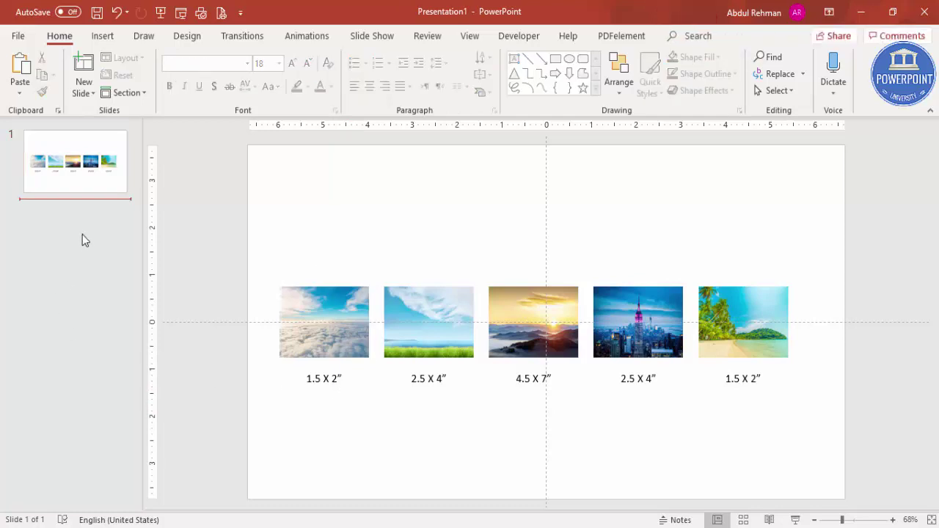
right_click(74, 219)
left_click(132, 267)
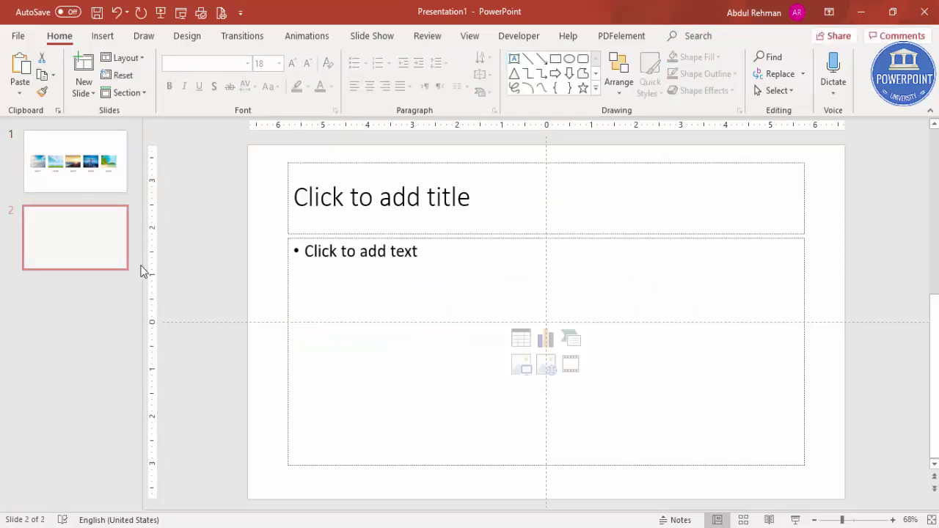
left_click(427, 156)
key("Delete")
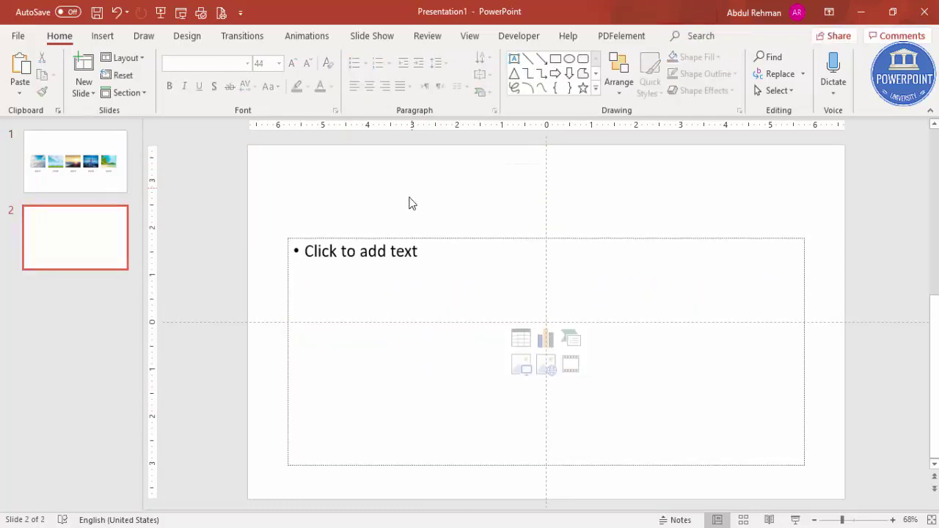
left_click(366, 238)
key("Delete")
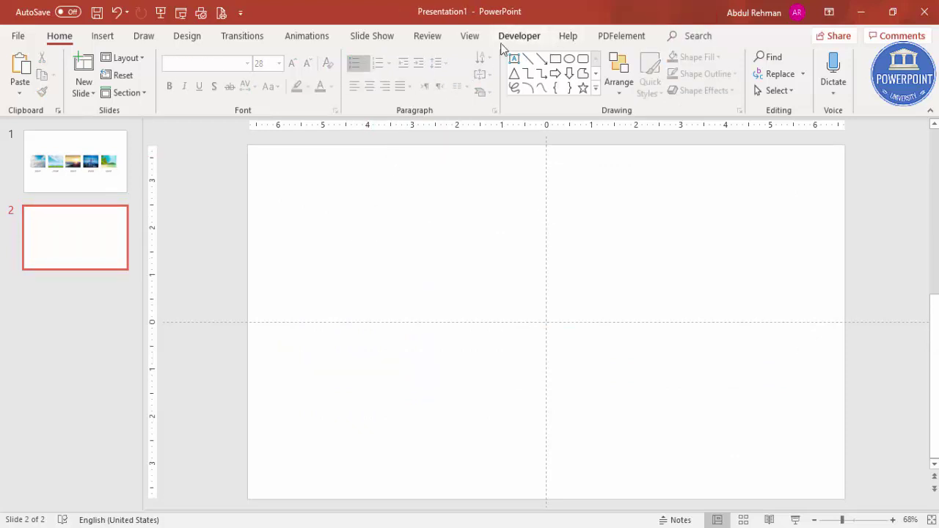
- Draw an outline-free 13.33" x 3.75" rectangle across the top half of slide 2
left_click(471, 37)
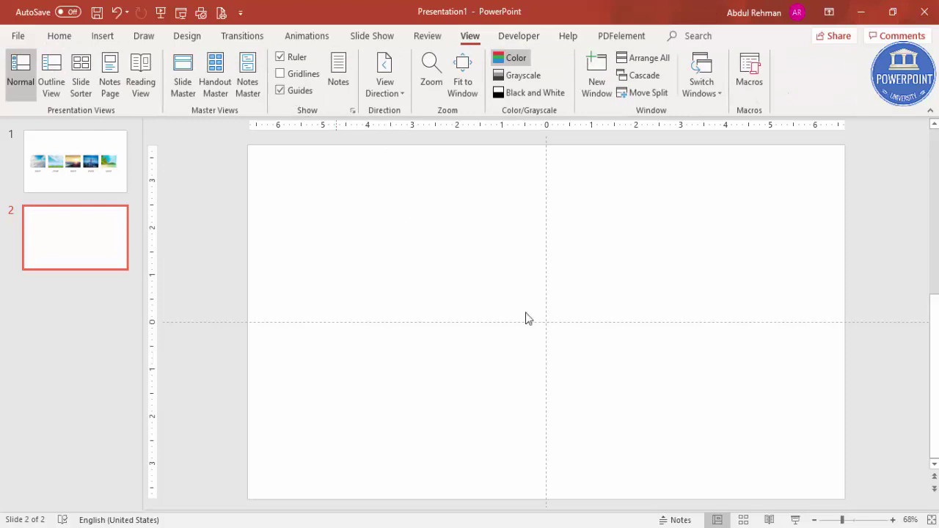
left_click(103, 35)
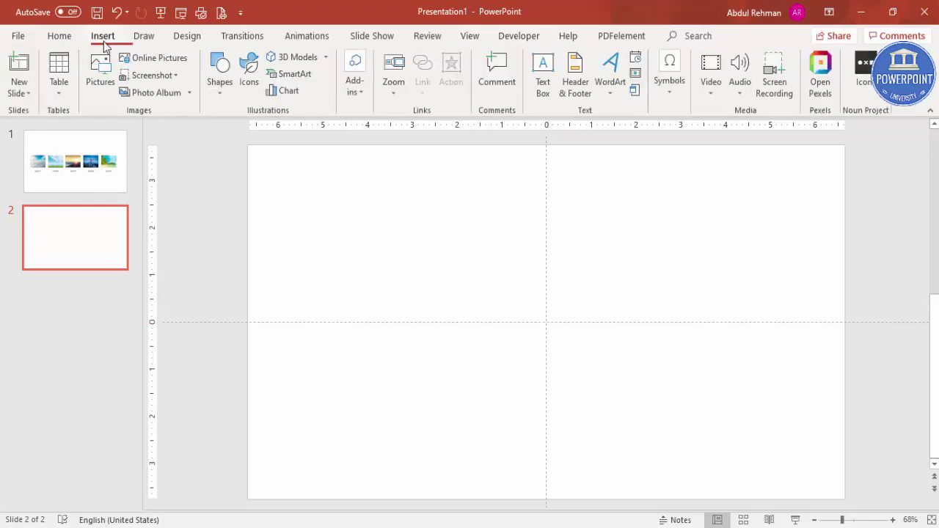
left_click(220, 80)
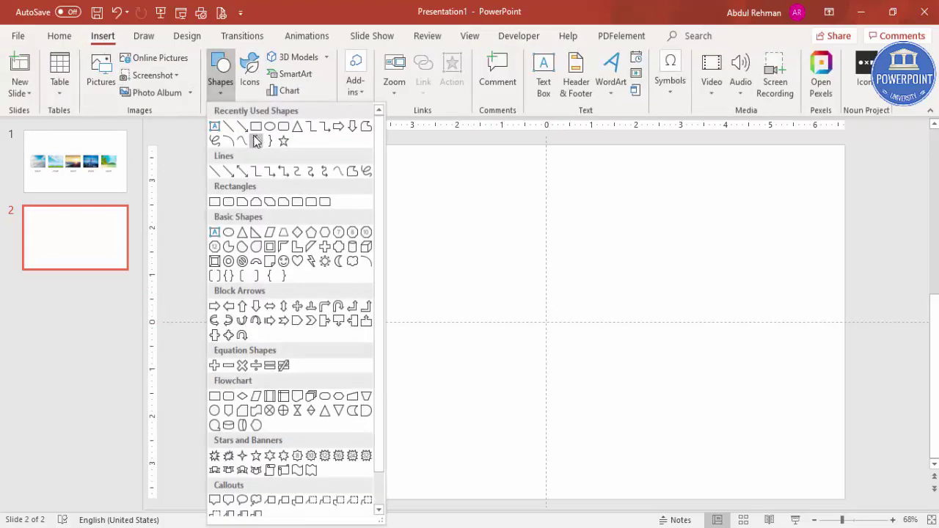
left_click(218, 203)
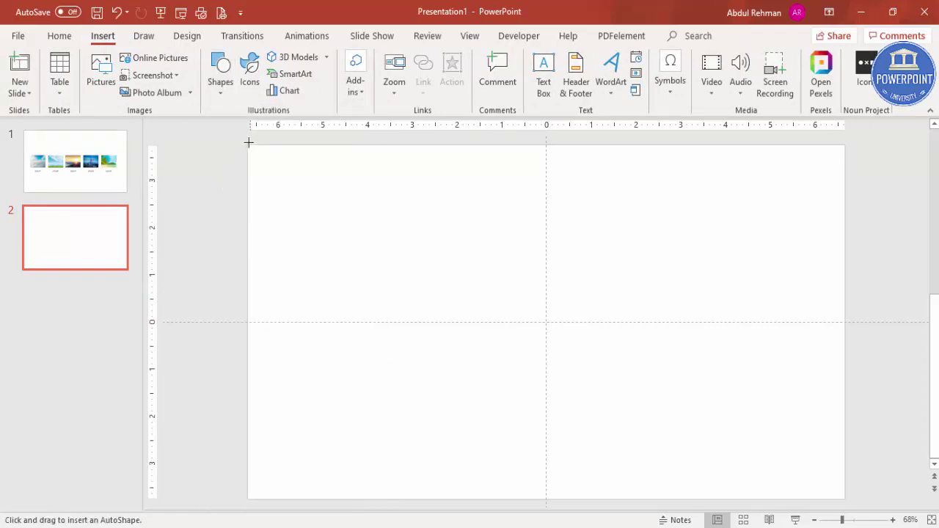
left_click_drag(246, 142, 845, 317)
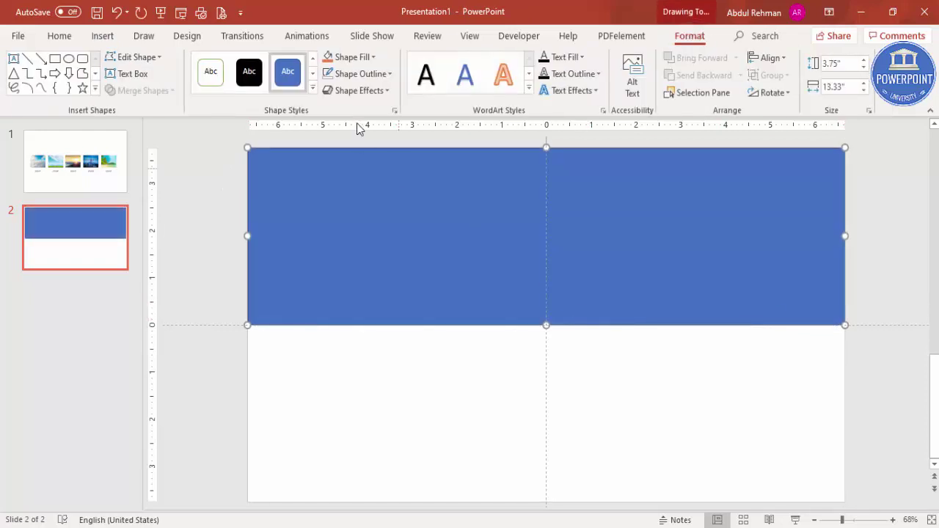
left_click(359, 73)
left_click(374, 231)
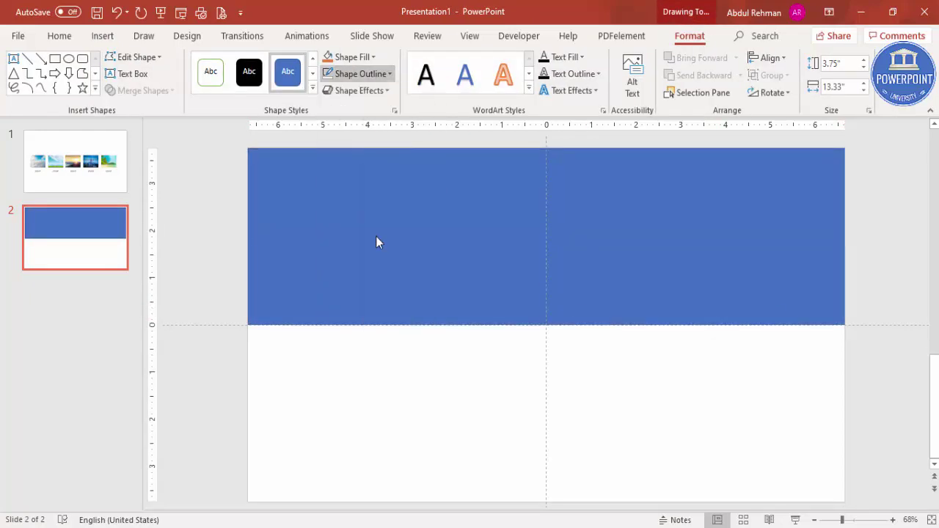
- Open the Format Shape pane for the rectangle
right_click(479, 248)
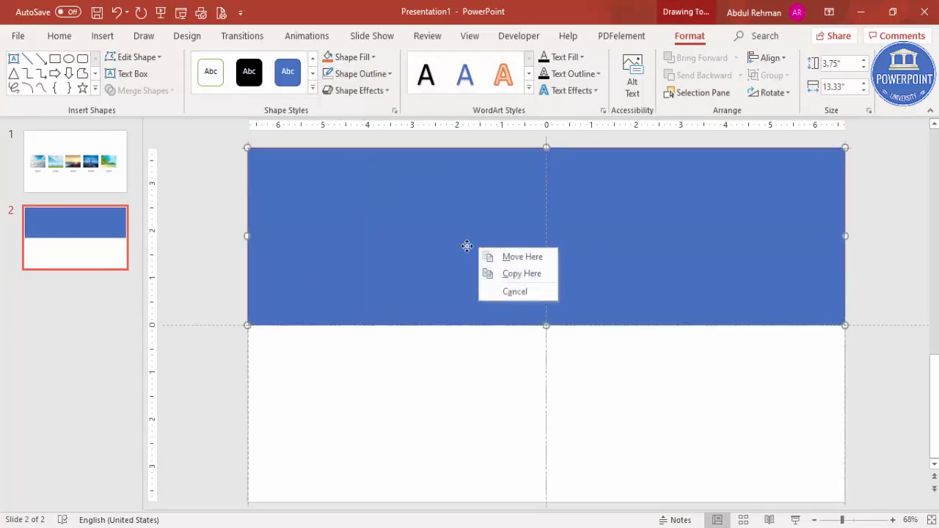
right_click(388, 243)
left_click(455, 496)
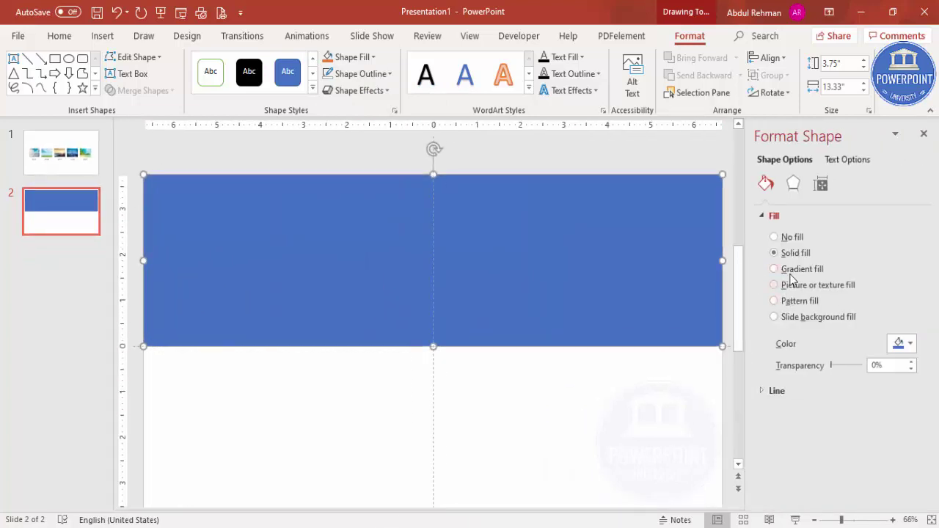
- Fill the band with a gradient running from dark purple to bright purple
left_click(792, 270)
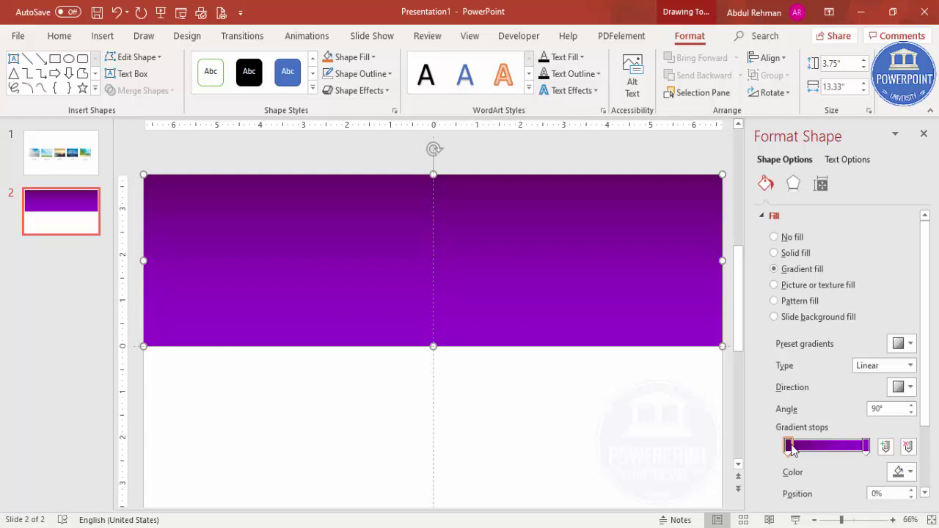
left_click(900, 472)
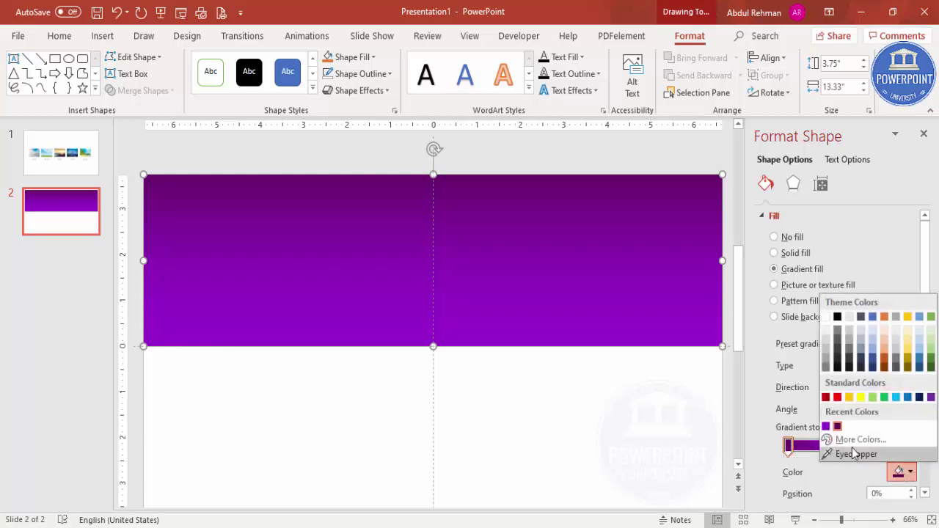
left_click(850, 453)
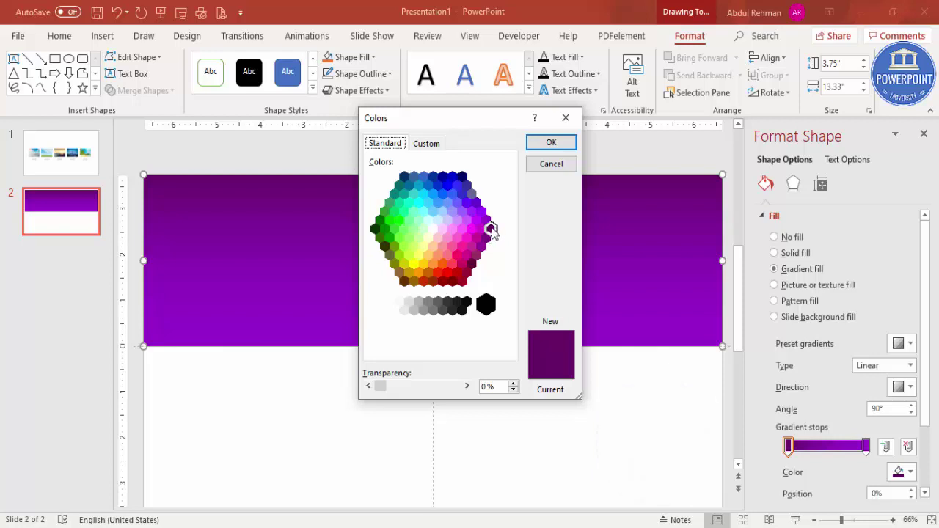
left_click(551, 141)
left_click(865, 446)
left_click(896, 469)
left_click(799, 438)
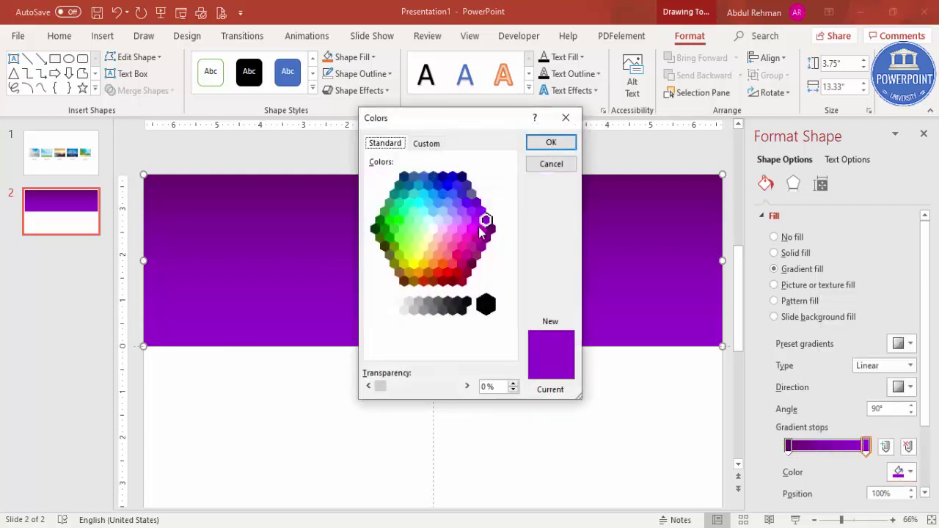
left_click(534, 145)
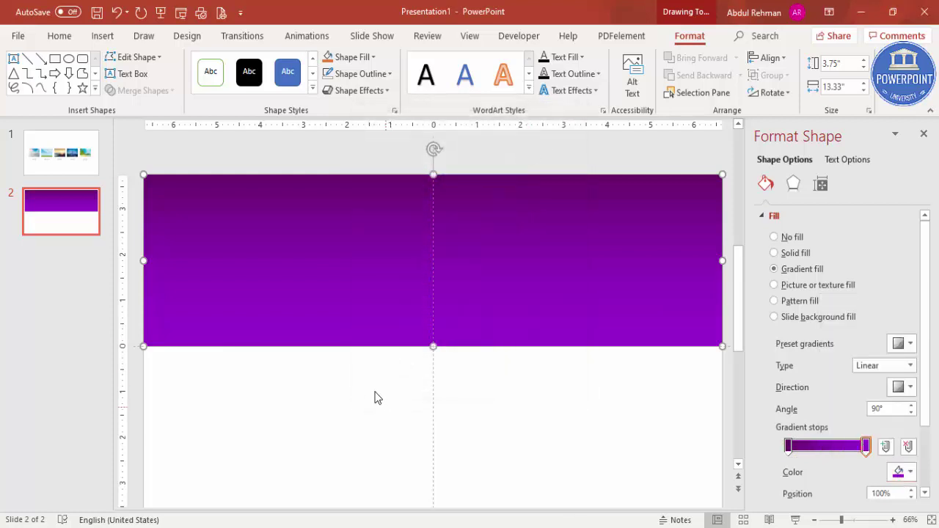
- Deselect the band and return to slide 1
left_click(379, 401)
scroll(202, 294, "down", 1)
left_click(56, 165)
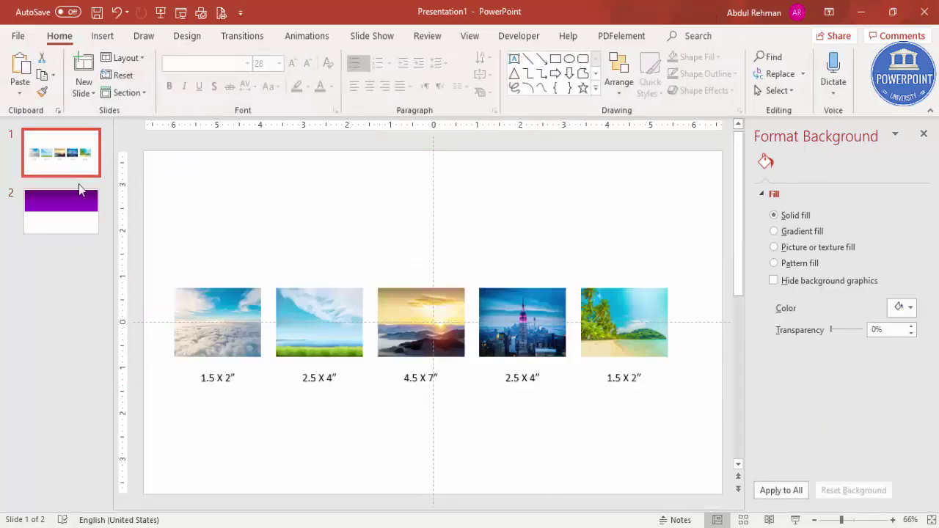
- Paste the sunset photo onto slide 2 and size it to 4.5" by 7"
left_click(431, 301)
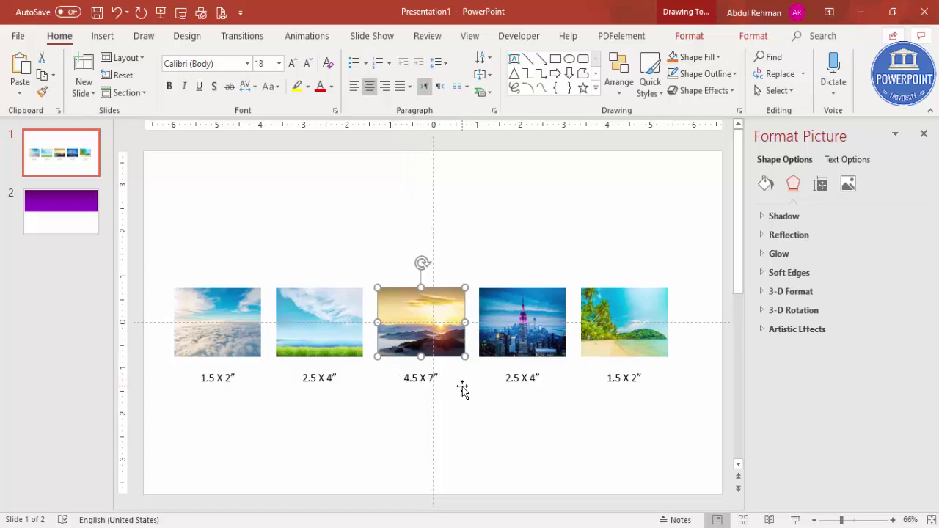
left_click(66, 219)
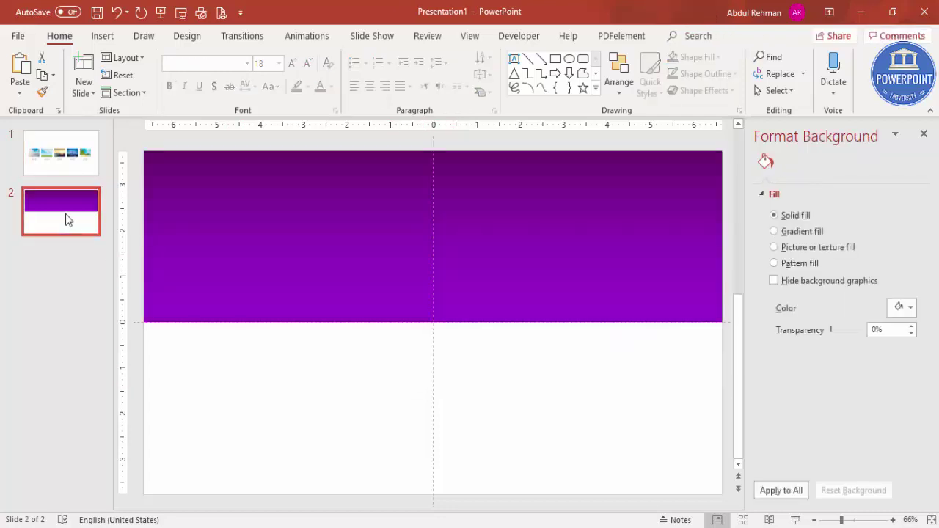
key("ctrl+v")
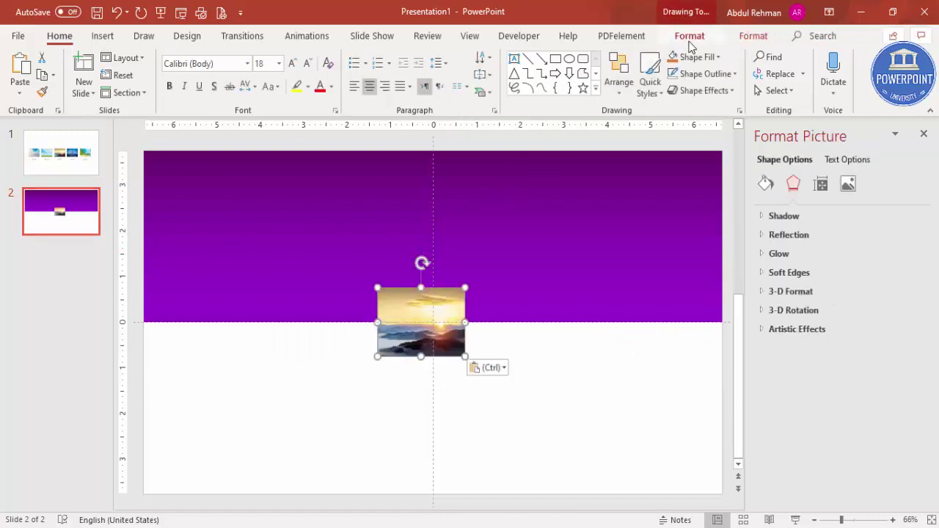
left_click(689, 41)
left_click(847, 64)
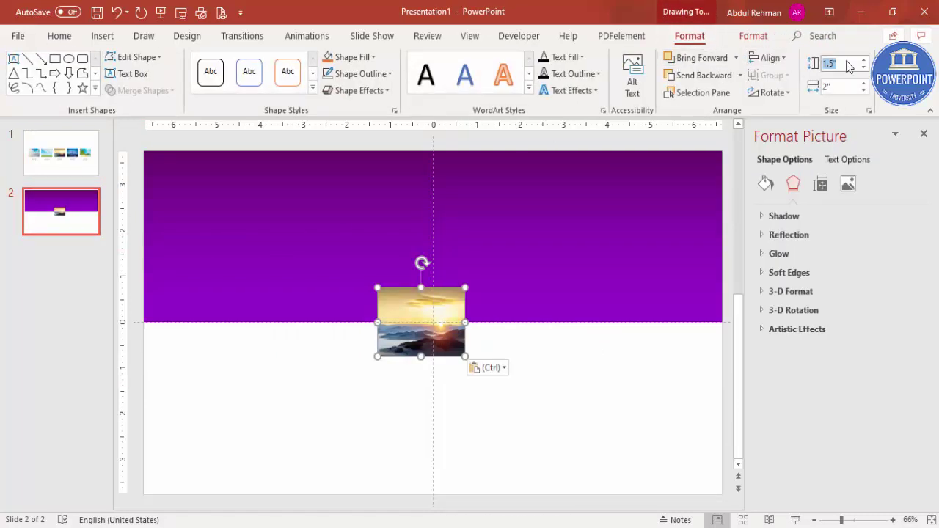
left_click(836, 88)
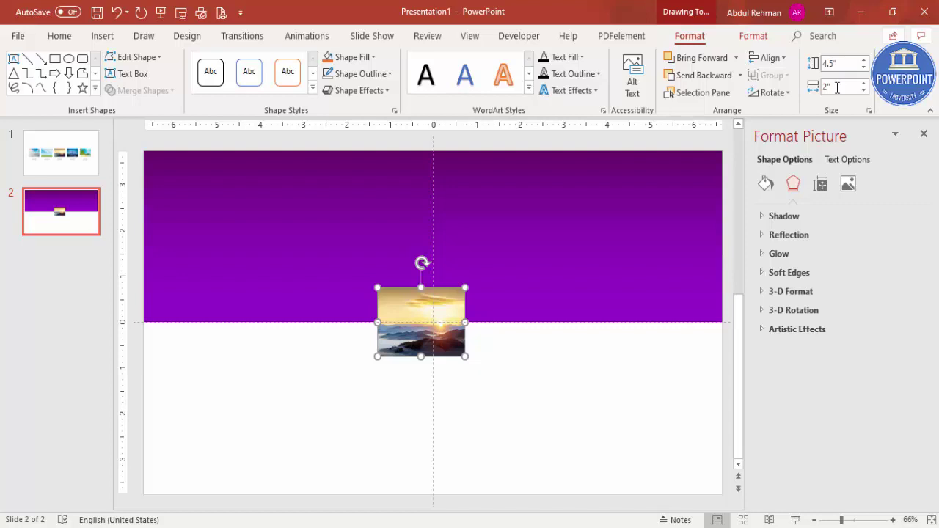
key("Return")
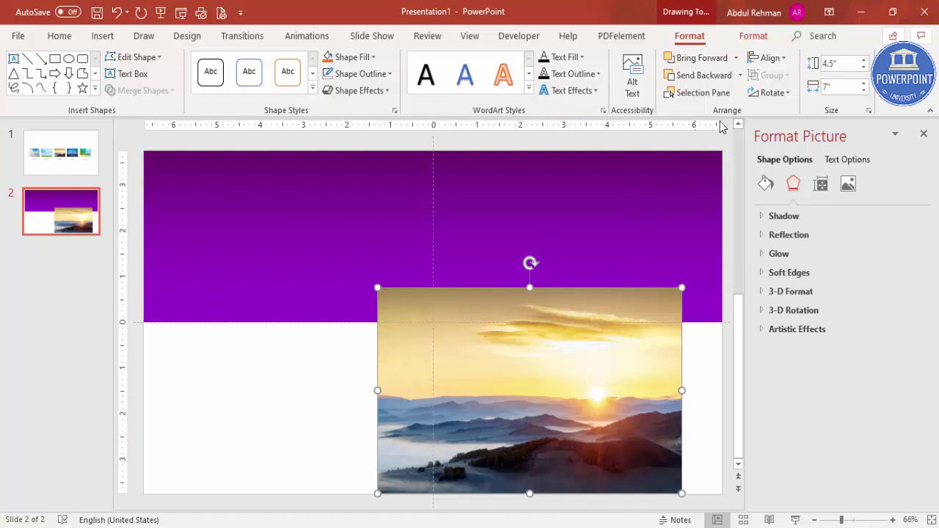
- Centre the sunset photo horizontally and vertically on the slide
left_click(767, 58)
left_click(791, 93)
left_click(767, 58)
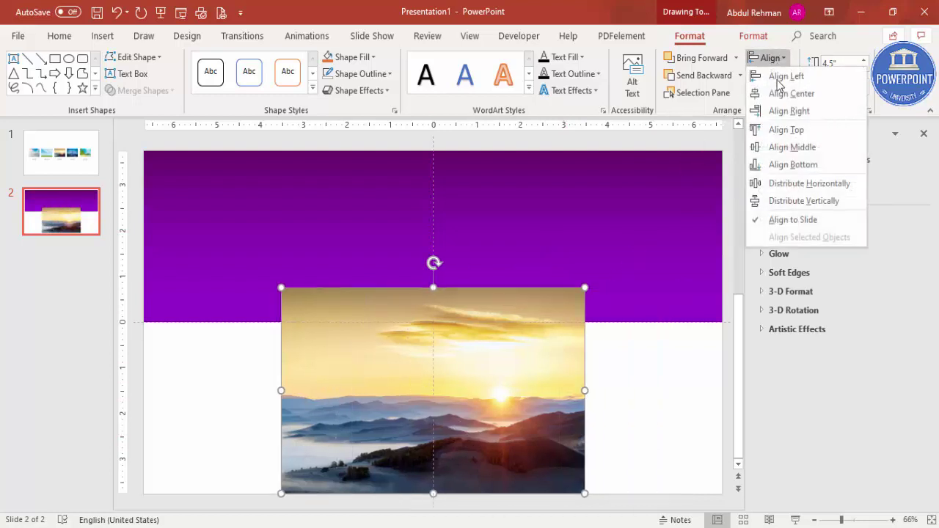
left_click(790, 146)
left_click(638, 390)
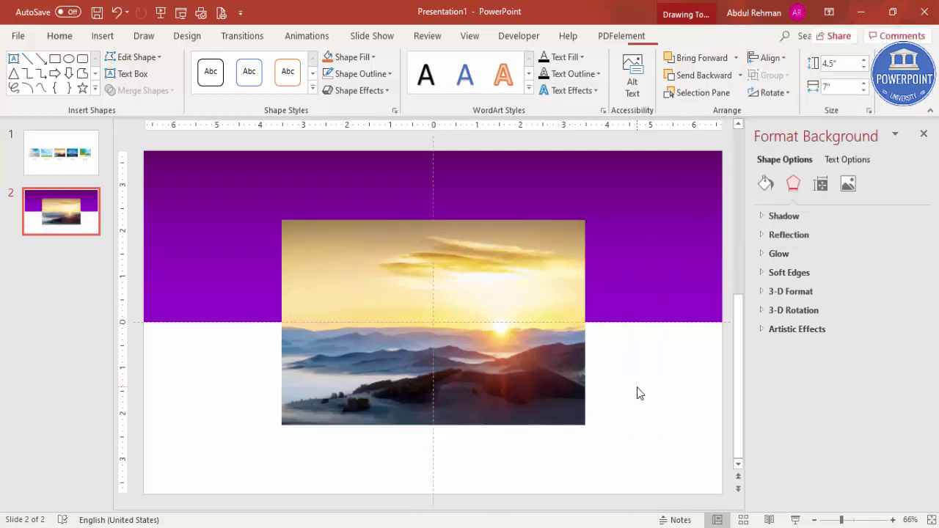
- Paste the 2.5 x 4" sky-and-grass photo onto slide 2 and move it left
left_click(48, 157)
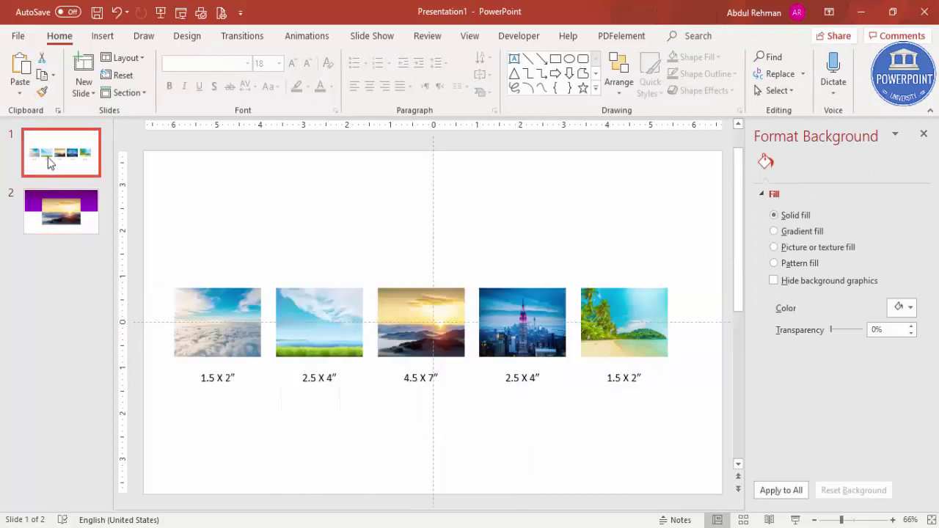
left_click(313, 310)
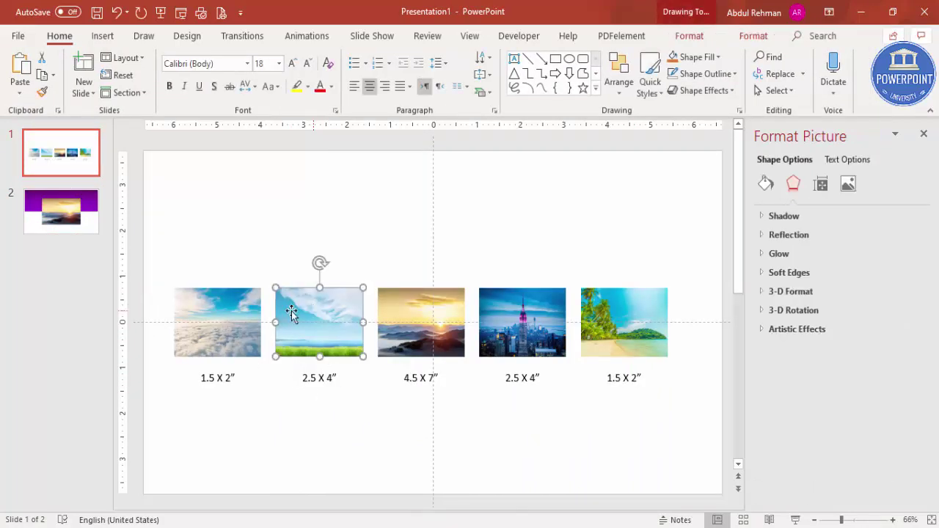
left_click(71, 213)
key("ctrl+v")
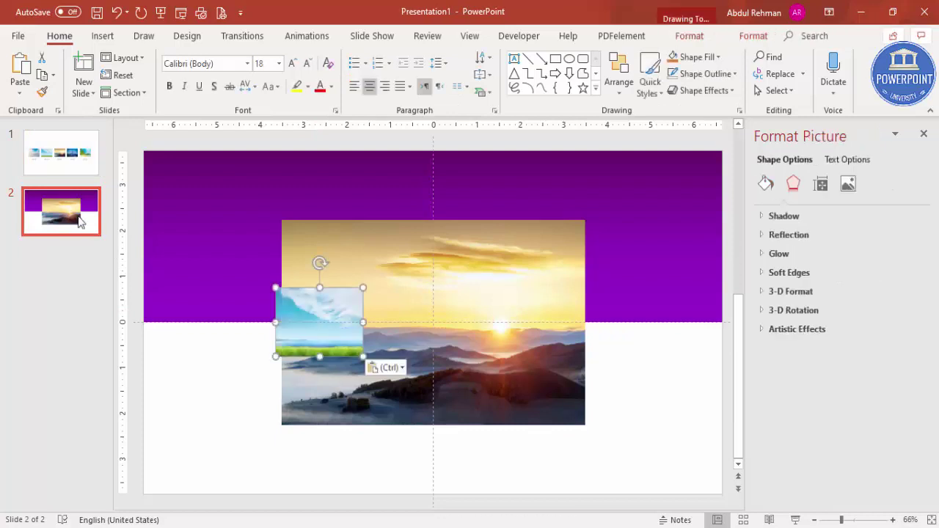
left_click_drag(350, 315, 295, 309)
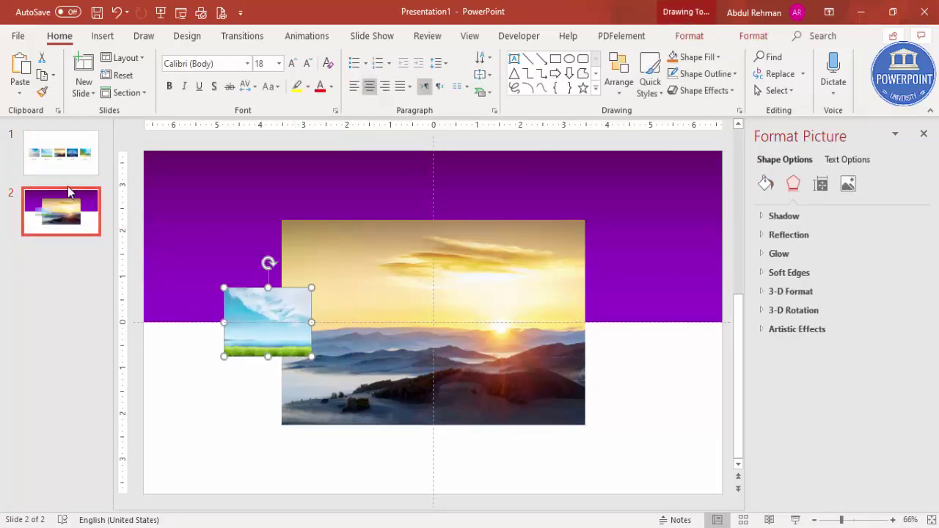
left_click(67, 170)
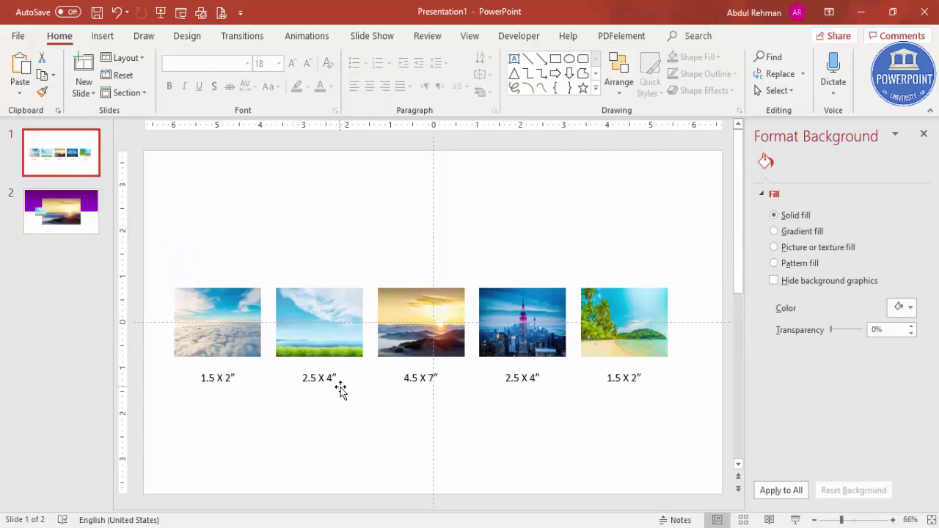
left_click(73, 220)
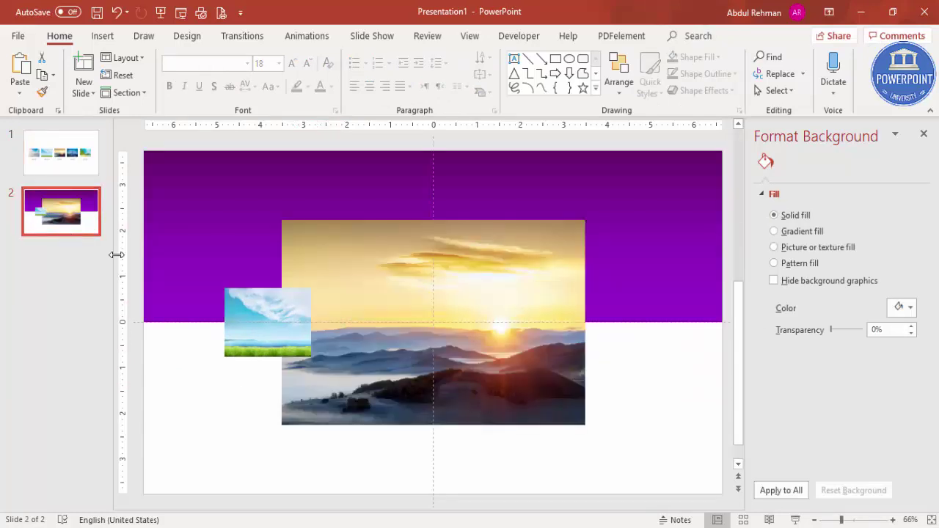
left_click(205, 289)
left_click(240, 310)
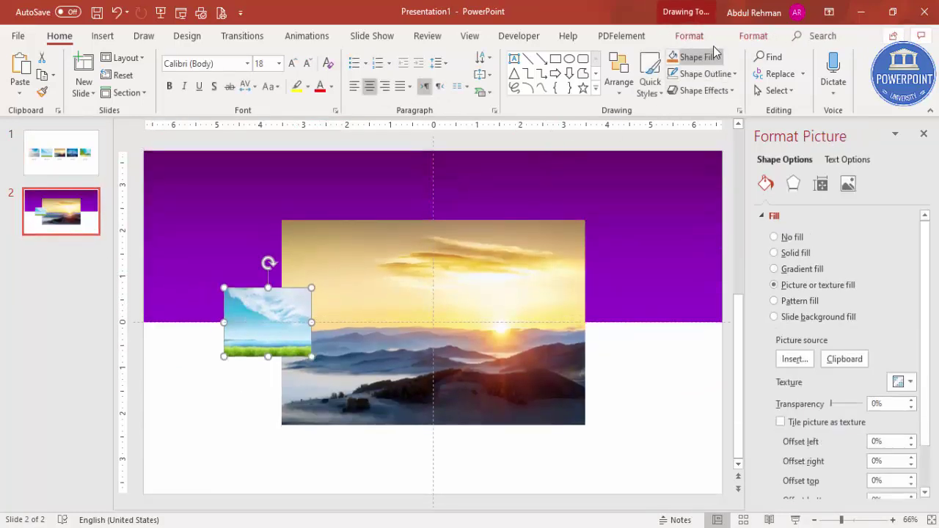
- Make the sky photo taller, move it beside the sunset photo, and send it backward
left_click(752, 35)
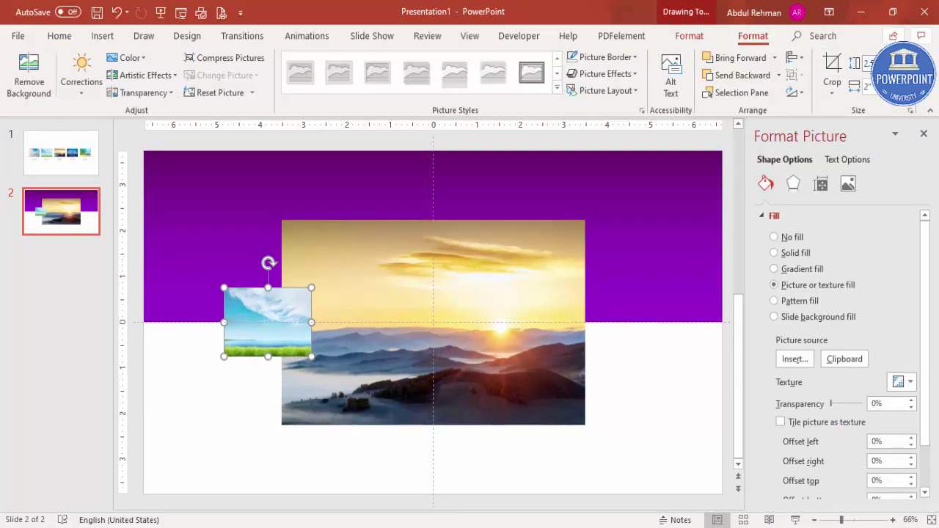
key("Return")
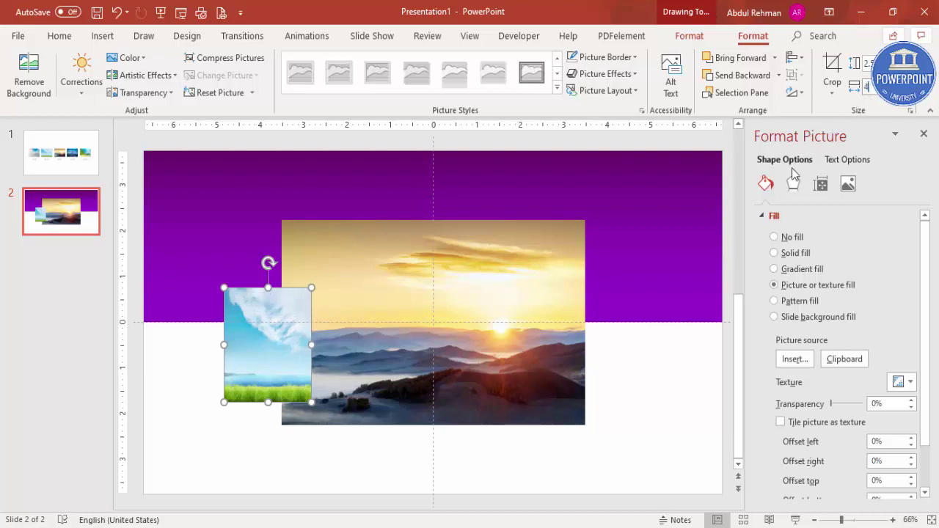
left_click(685, 390)
left_click_drag(325, 377, 325, 354)
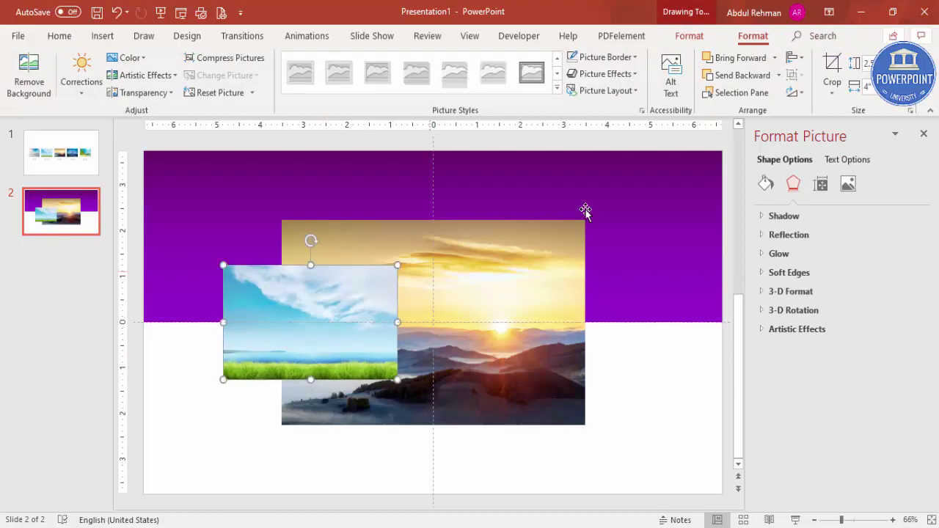
left_click(745, 75)
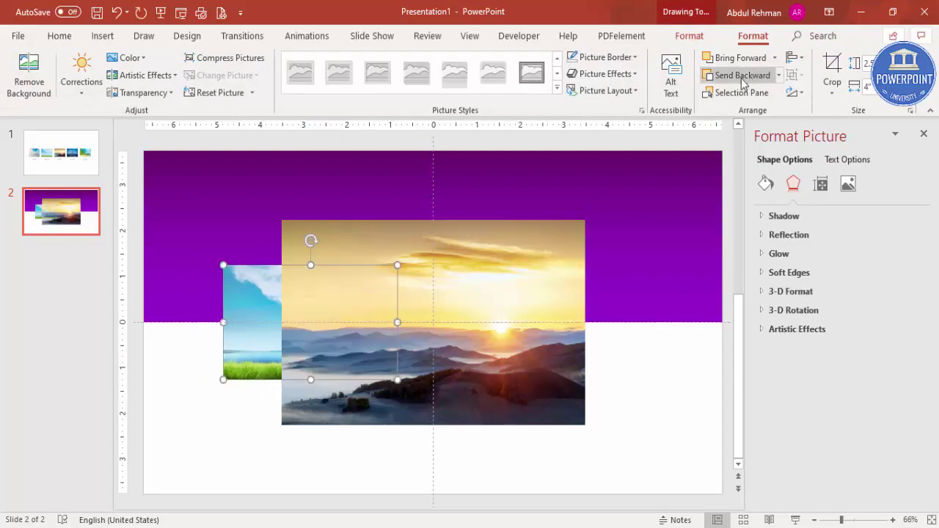
left_click(59, 159)
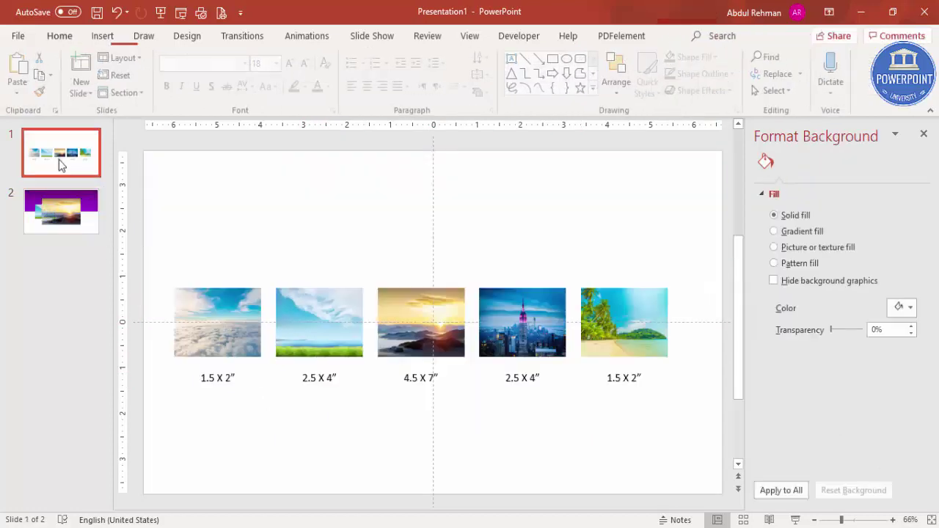
- Duplicate the sky photo onto the right side of the sunset photo
left_click(523, 320)
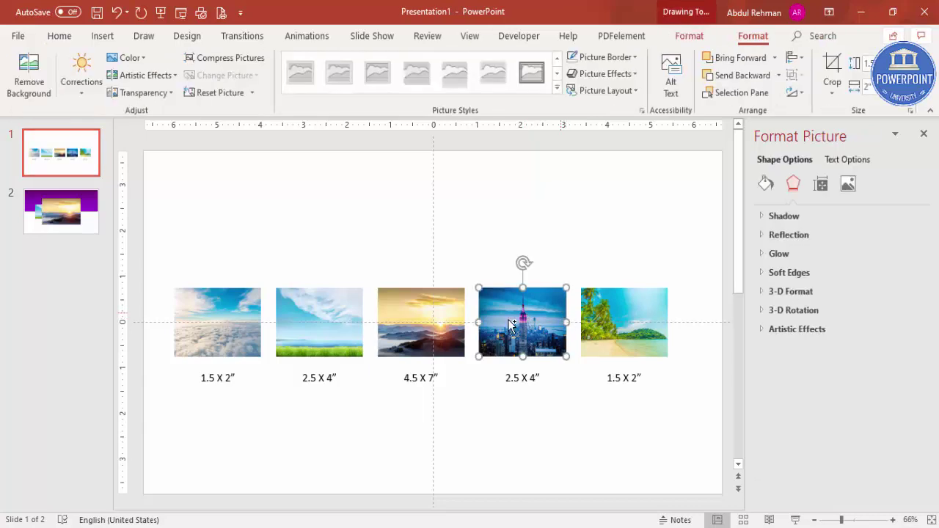
left_click(61, 211)
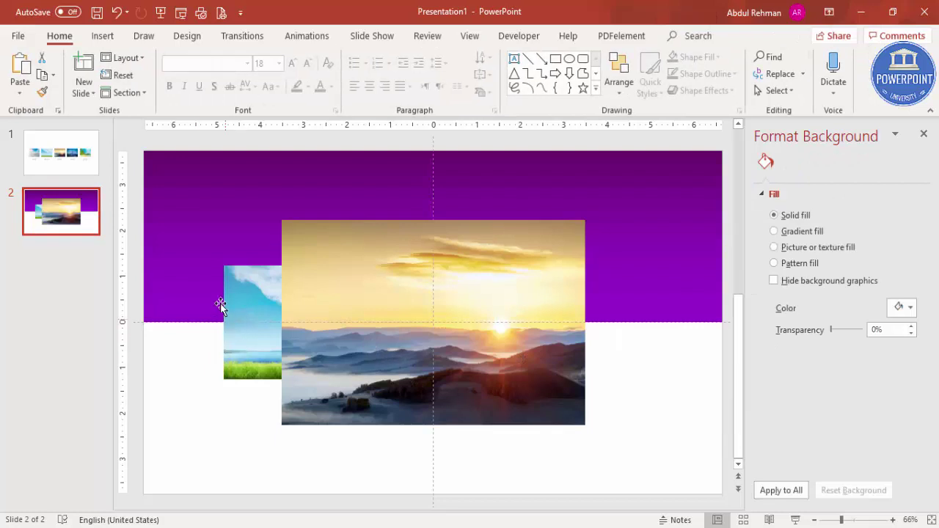
left_click(240, 287)
left_click_drag(240, 287, 494, 314)
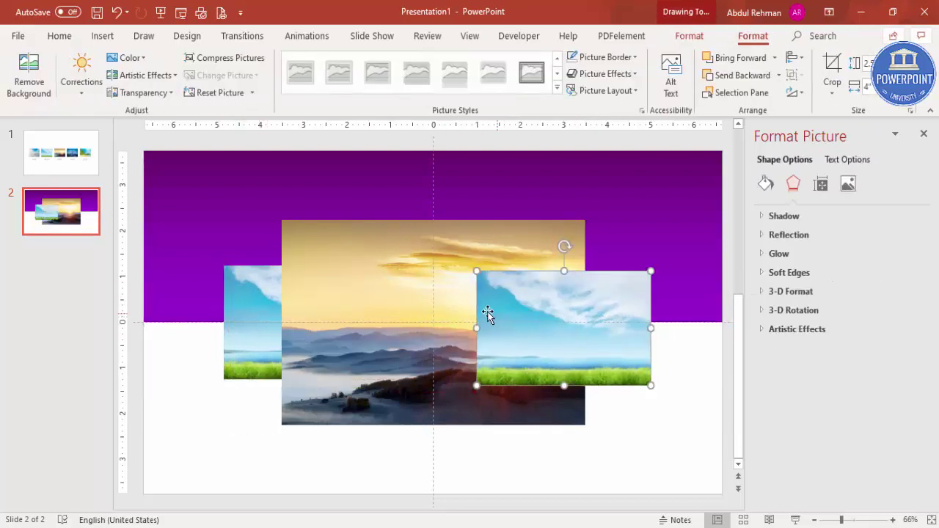
- Replace the right-hand copy with the city skyline photo from slide 1
left_click(63, 147)
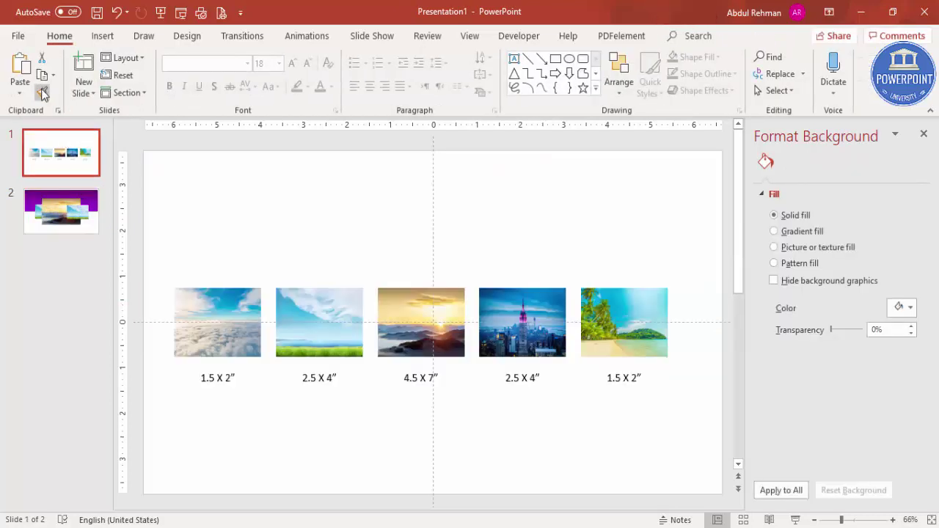
left_click(536, 311)
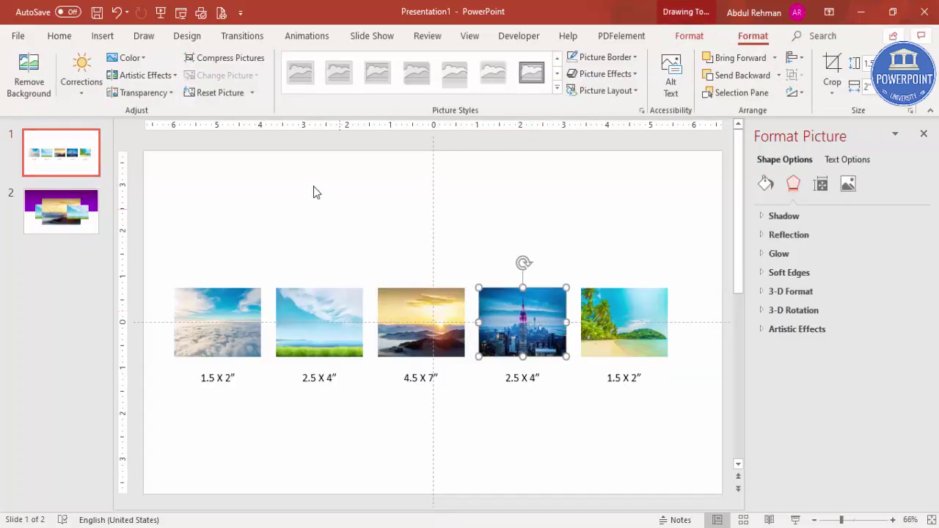
left_click(59, 35)
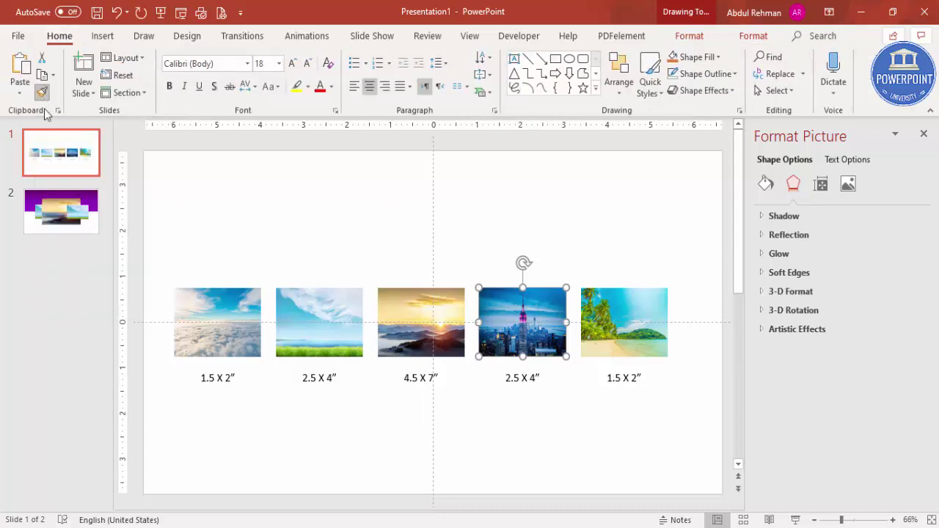
left_click(67, 227)
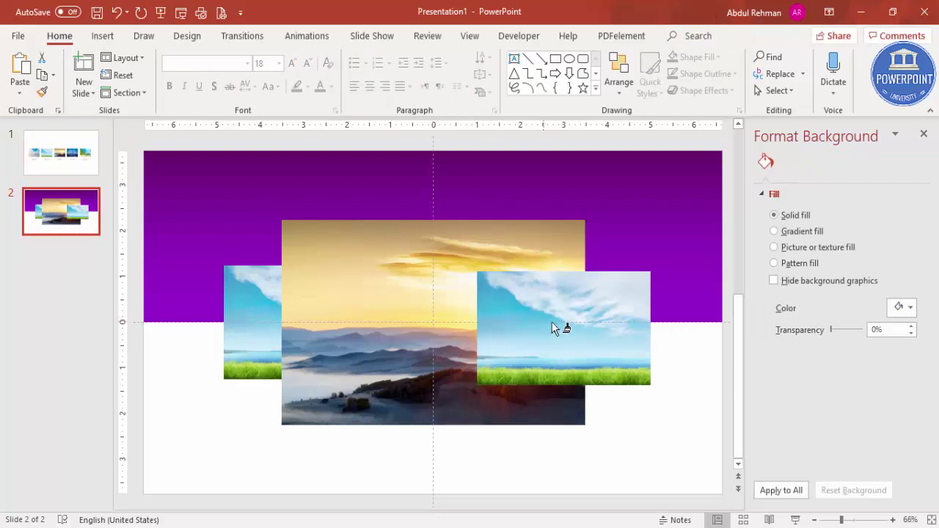
left_click(569, 314)
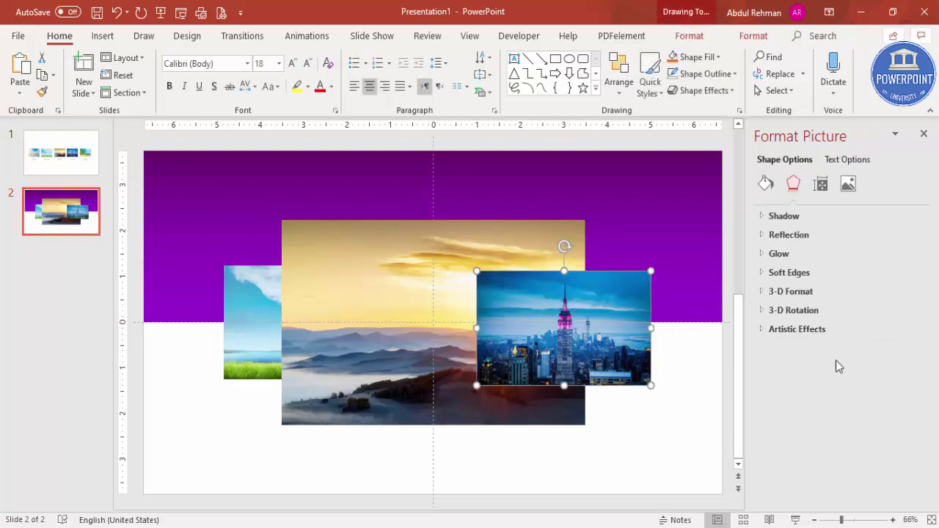
left_click(668, 453)
left_click(609, 357)
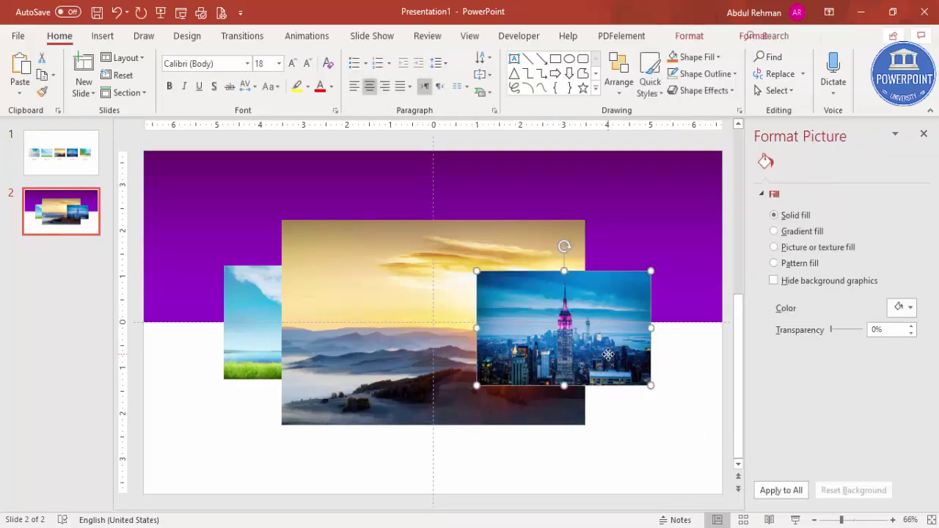
- Send the city photo behind the sunset photo and nudge it slightly lower
left_click(753, 37)
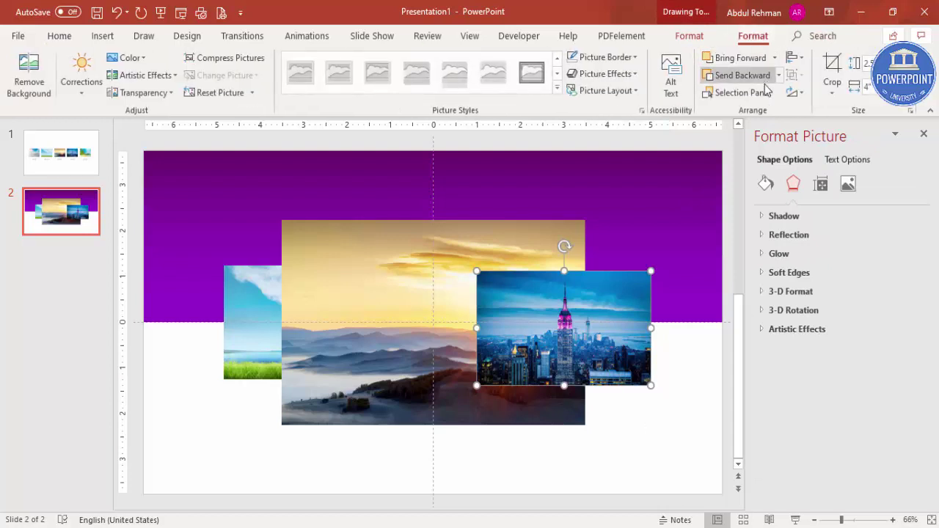
left_click(746, 81)
left_click_drag(605, 363, 604, 368)
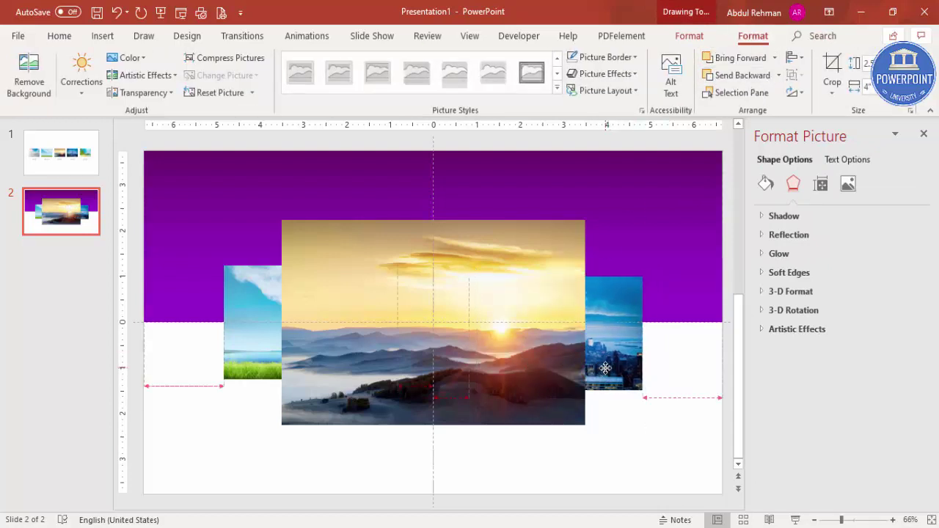
left_click_drag(606, 368, 606, 368)
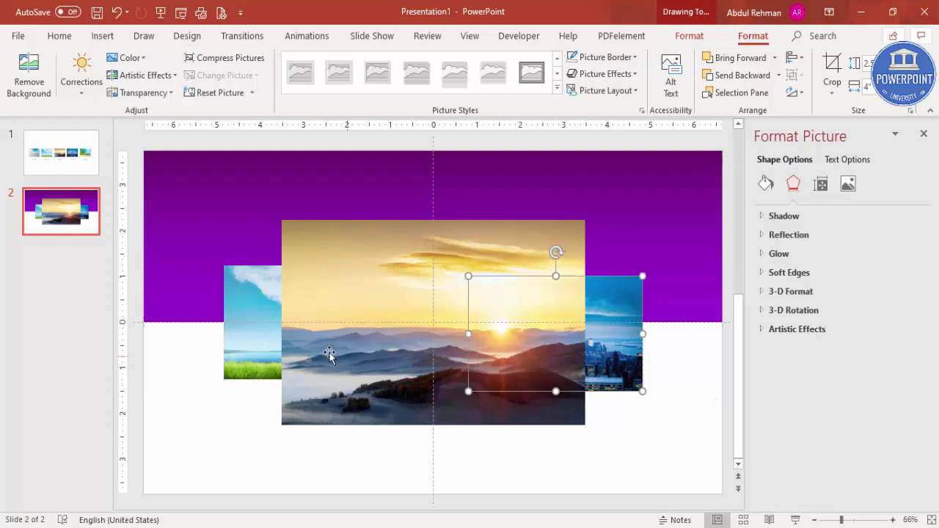
left_click(262, 345)
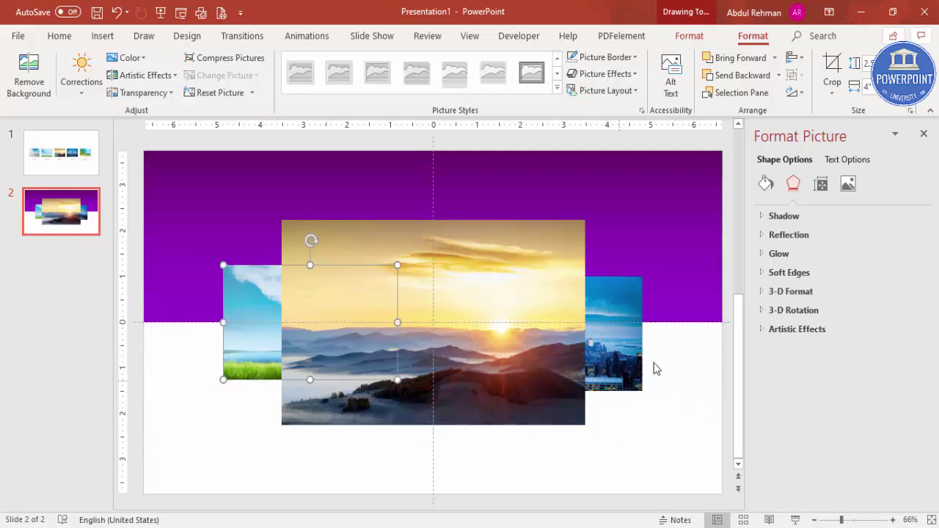
- Copy the 1.5 x 2" cloud photo from slide 1 onto slide 2
left_click(66, 152)
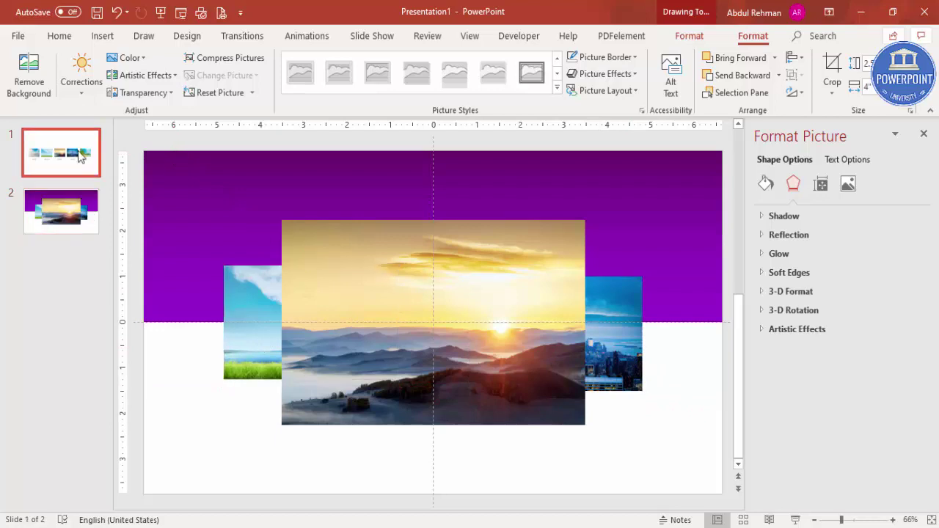
left_click(214, 335)
key("ctrl+c")
left_click(45, 208)
key("ctrl+v")
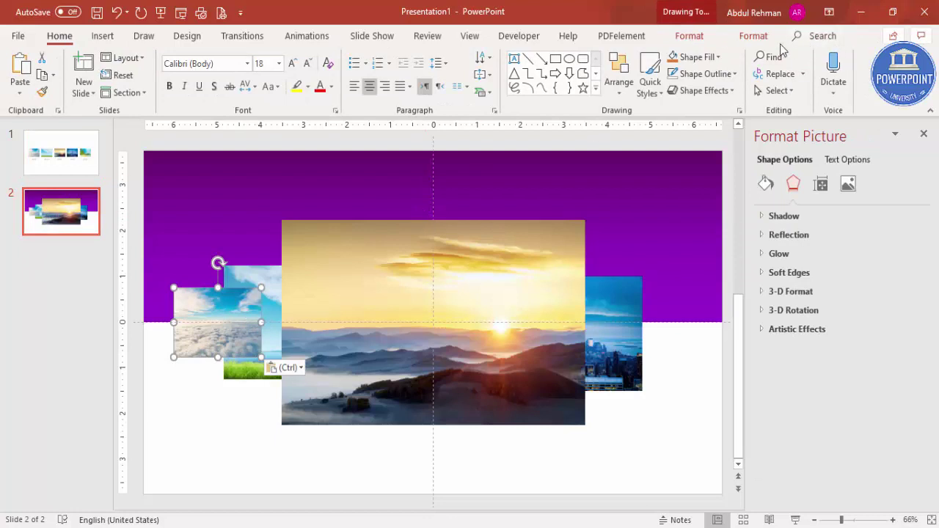
left_click(759, 36)
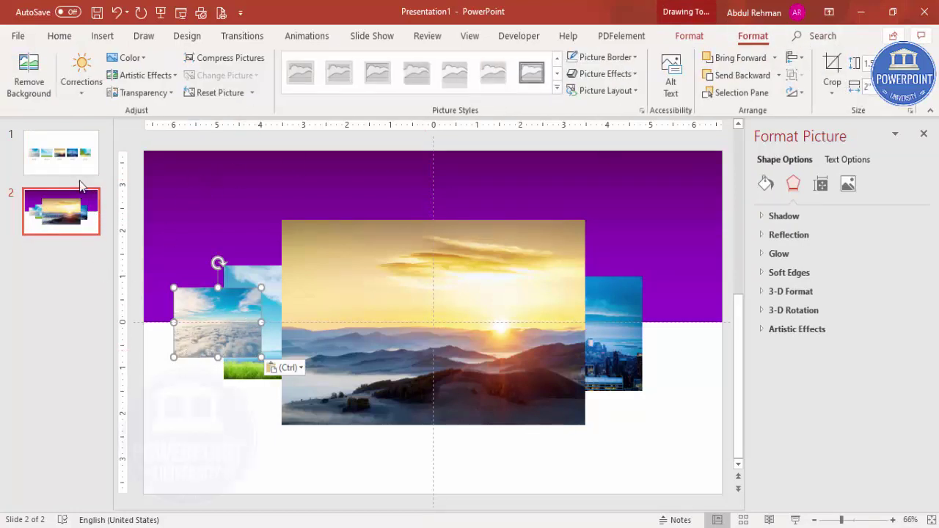
- Paste the beach photo onto slide 2 over the city photo and nudge the cloud photo right
left_click(61, 153)
double_click(643, 308)
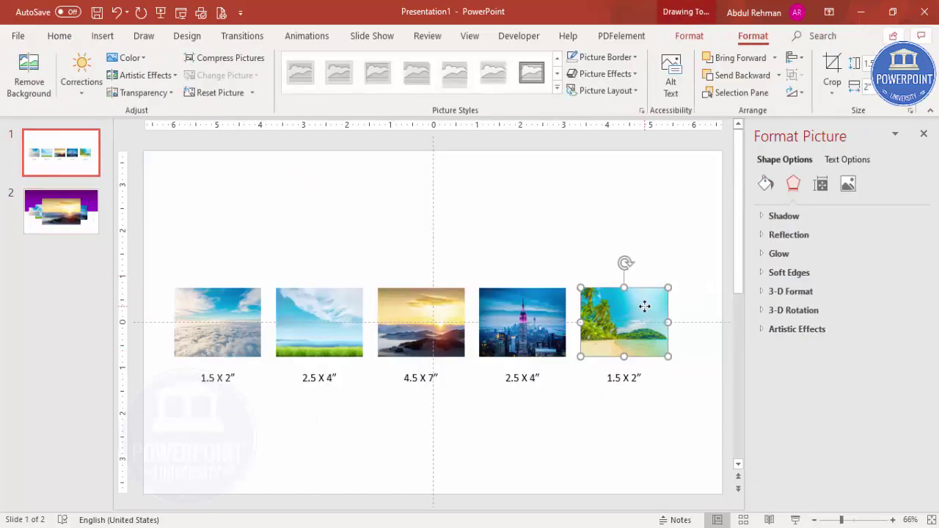
left_click(88, 202)
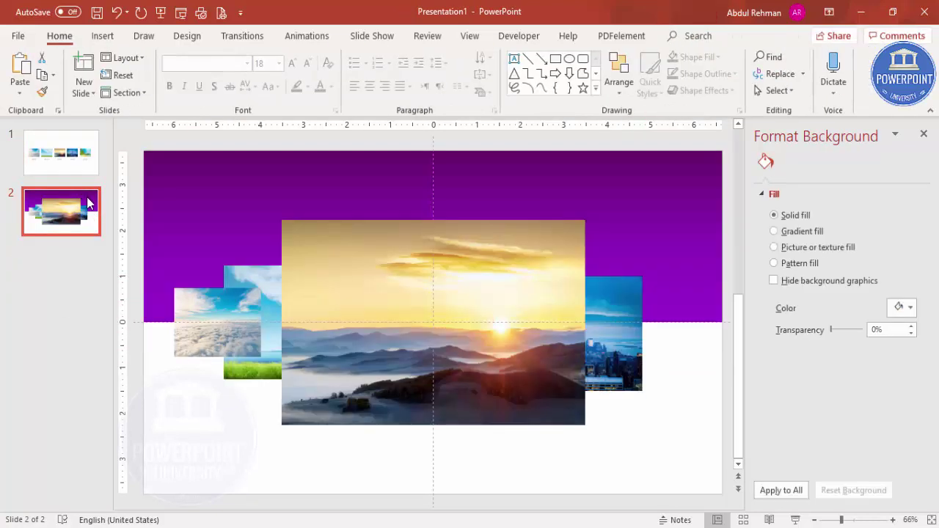
key("ctrl+v")
left_click_drag(641, 330, 655, 340)
left_click_drag(214, 335, 217, 336)
left_click(662, 341)
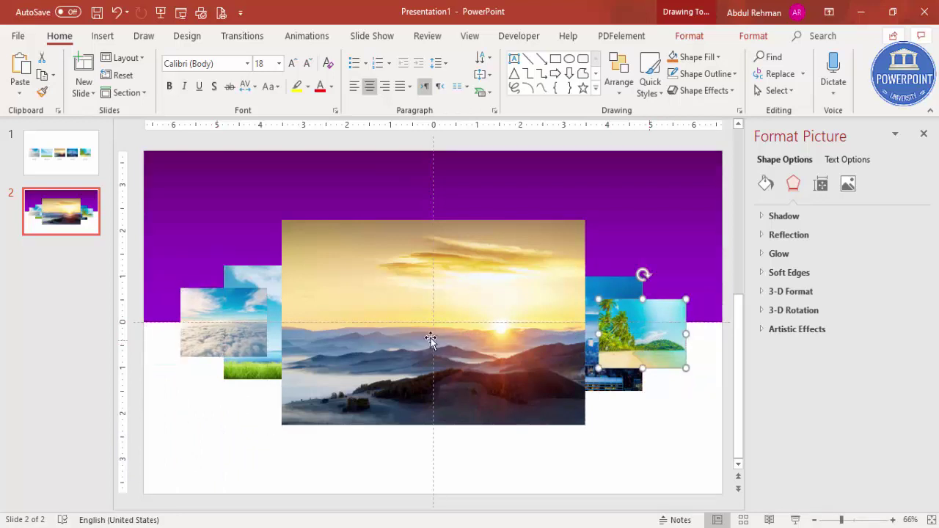
- Send the cloud and beach photos backward behind their neighbouring photos
left_click(225, 346)
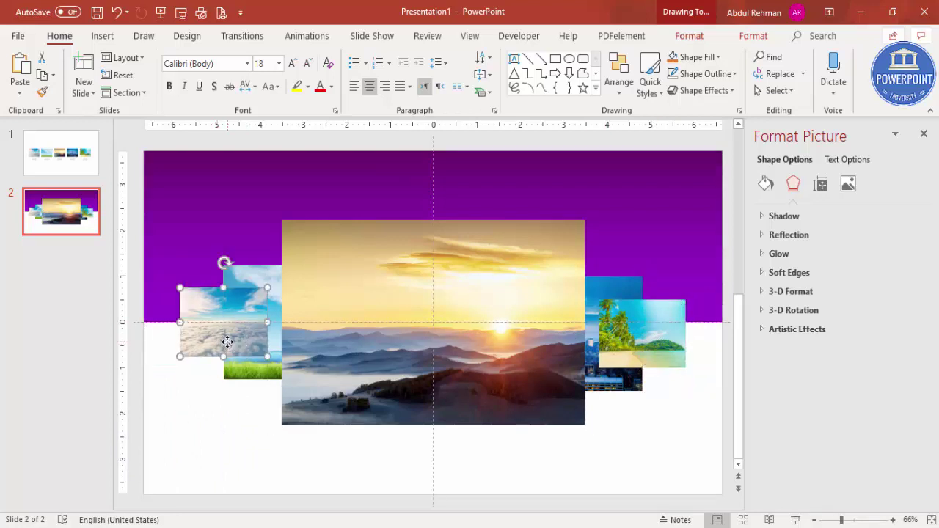
left_click(689, 37)
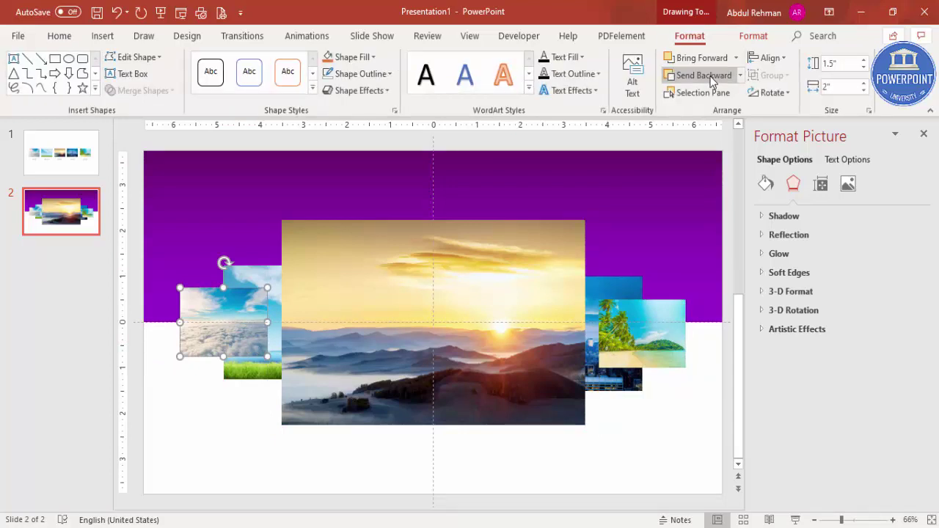
left_click(708, 76)
left_click(668, 338)
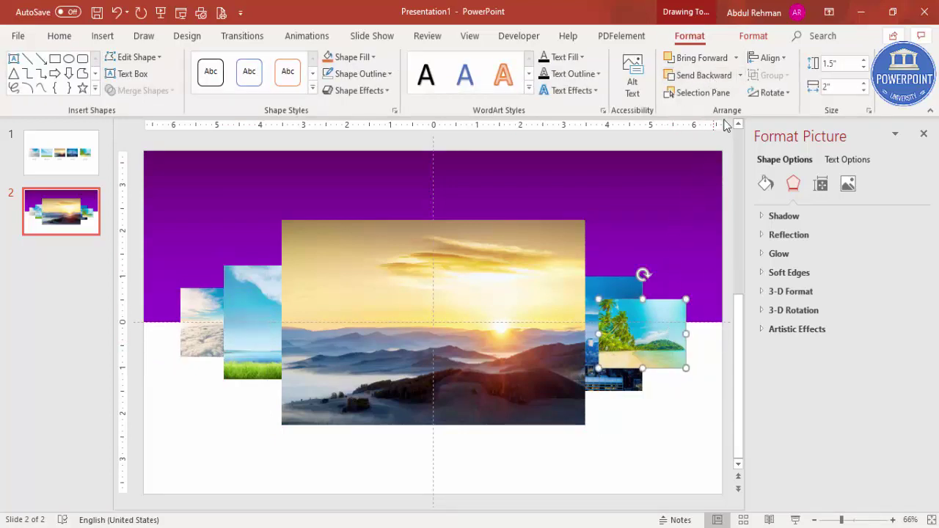
left_click(724, 82)
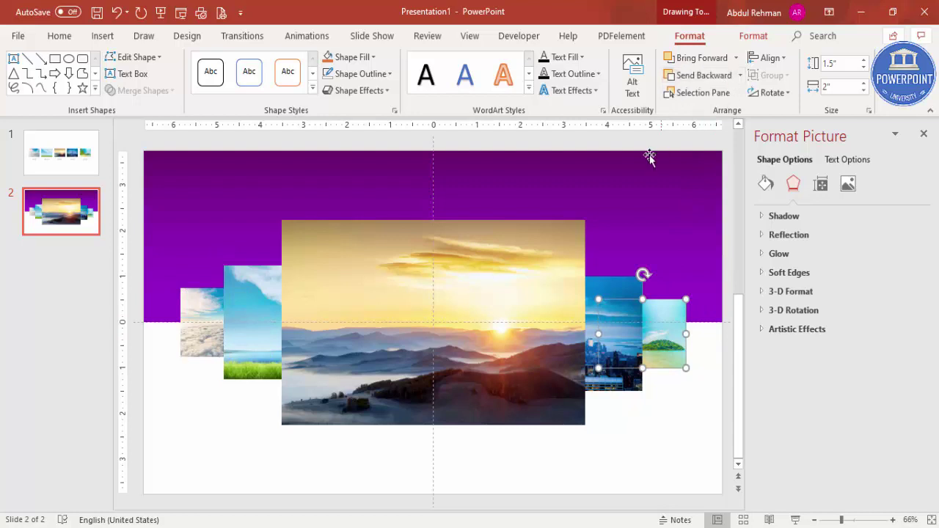
left_click(616, 461)
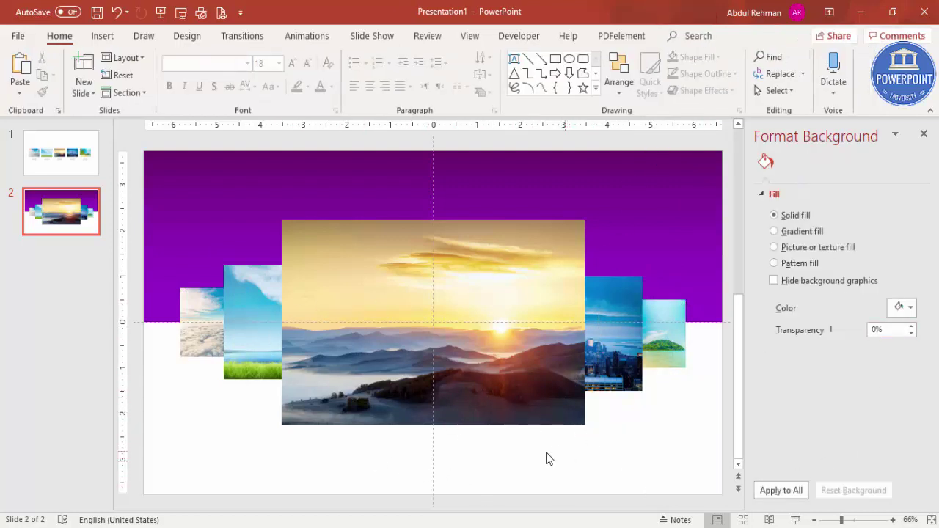
- Draw a text box below the sunset photo and type the TITLE 01 caption
left_click(102, 35)
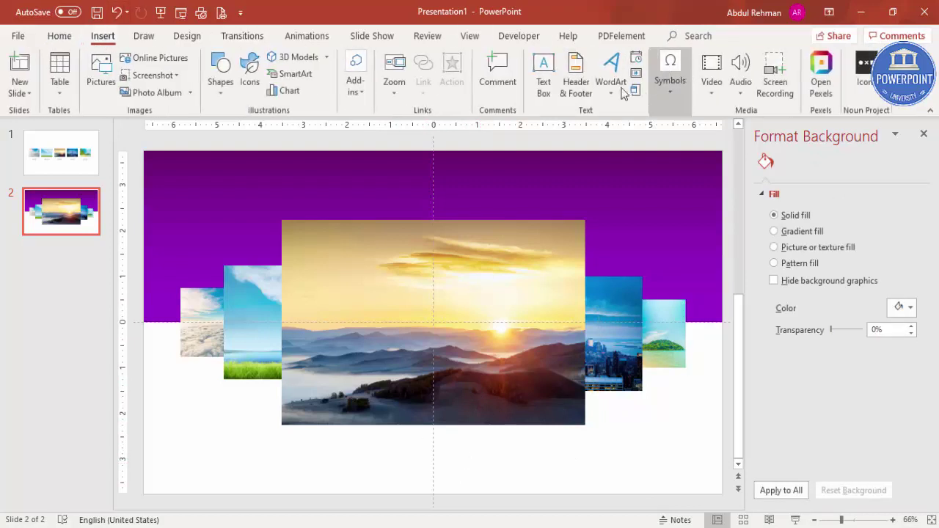
left_click(543, 73)
left_click_drag(372, 443, 495, 471)
type("TITLE 01")
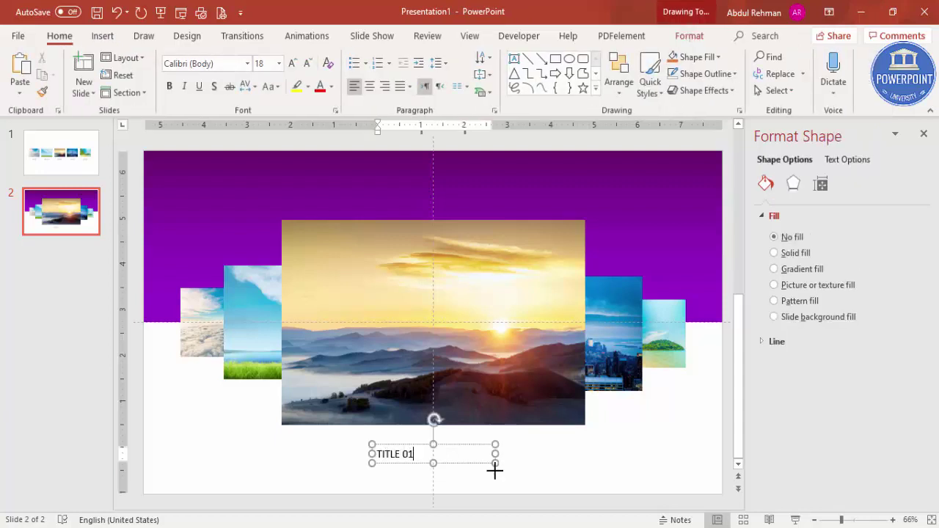
left_click(473, 445)
- Make the caption bold, purple, centred Open Sans and move it up under the photo
left_click(231, 72)
type("Open Sans")
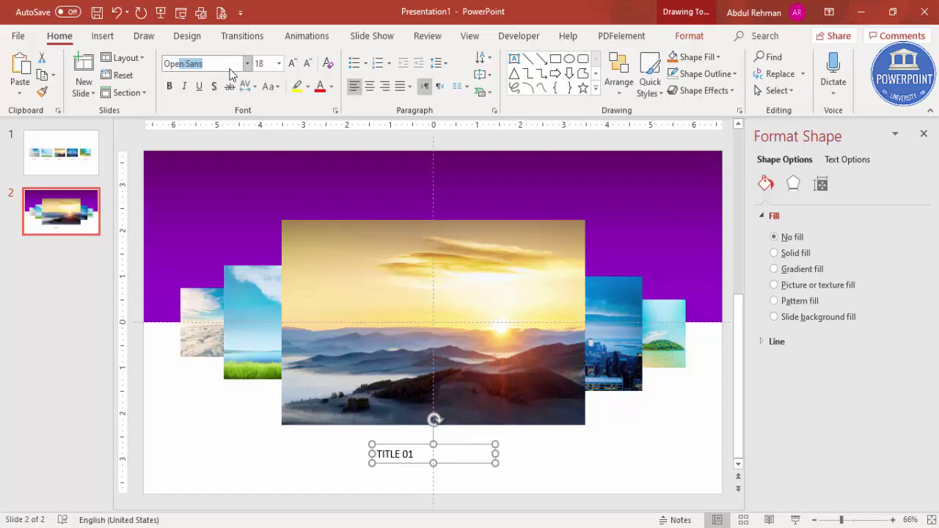
key("Return")
left_click(169, 85)
left_click(332, 86)
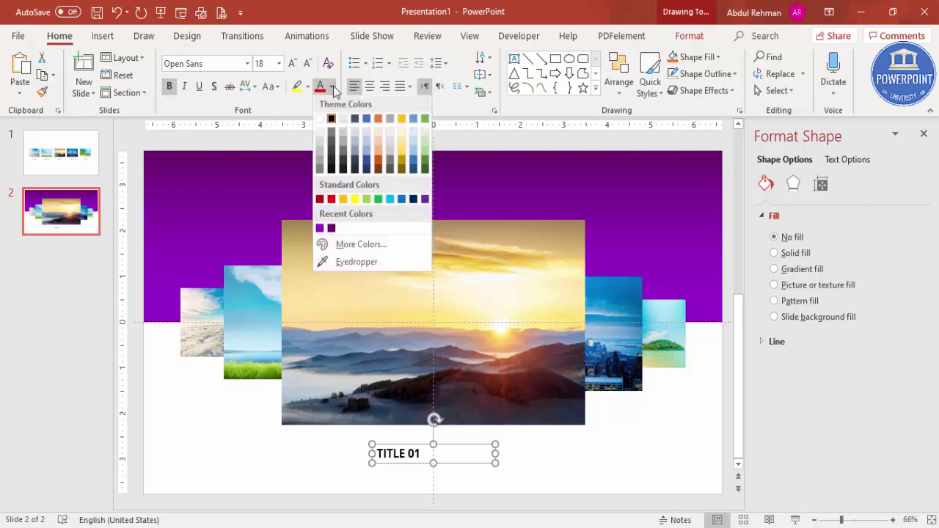
left_click(332, 229)
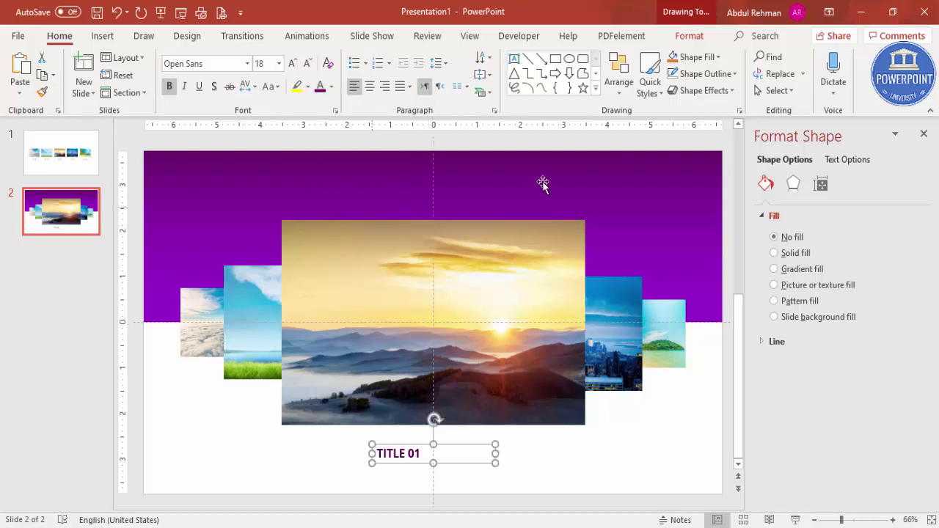
left_click(369, 85)
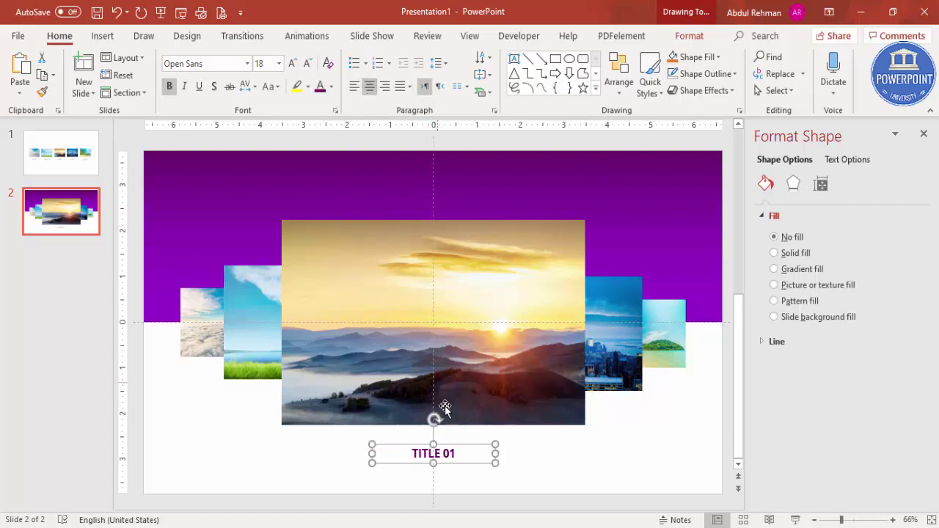
left_click_drag(462, 446, 457, 429)
- Draw a wide text box under TITLE 01 and generate placeholder text with =lorem(1)
left_click(102, 36)
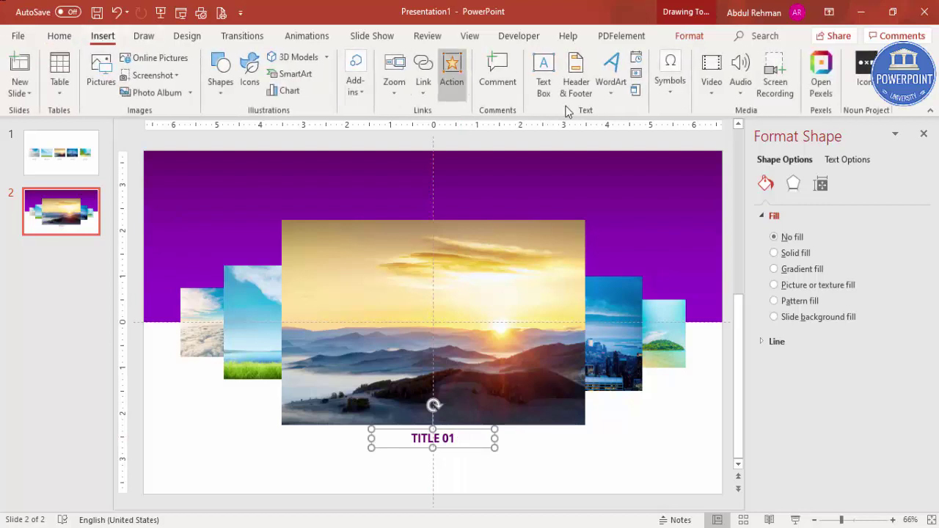
left_click(543, 74)
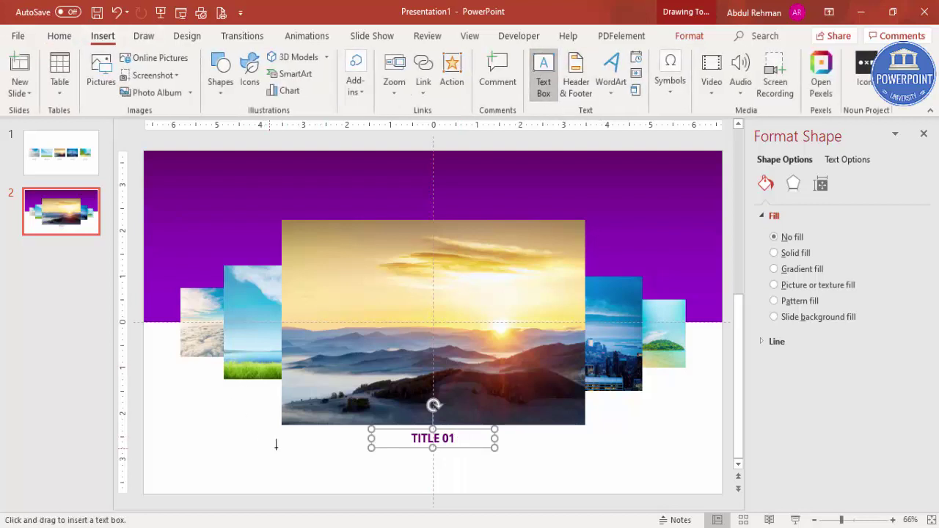
left_click_drag(281, 447, 584, 493)
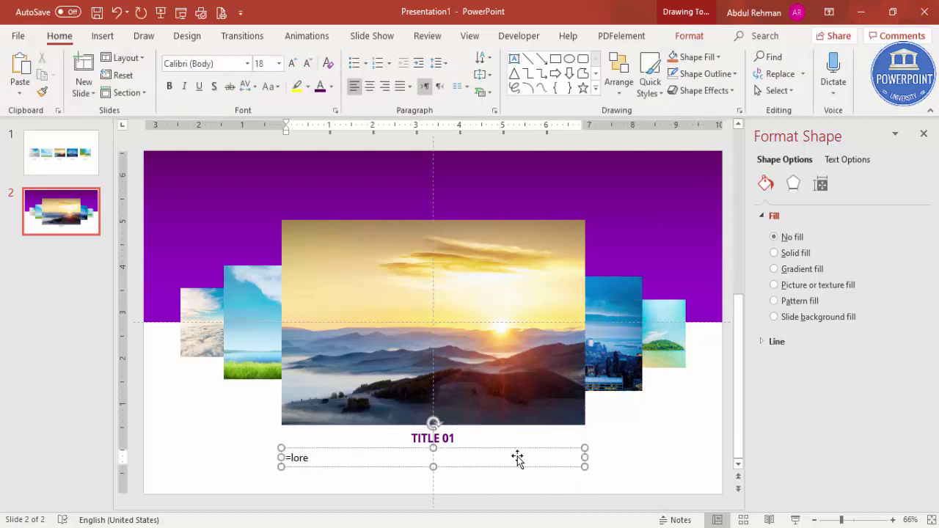
type("=lorem(1)")
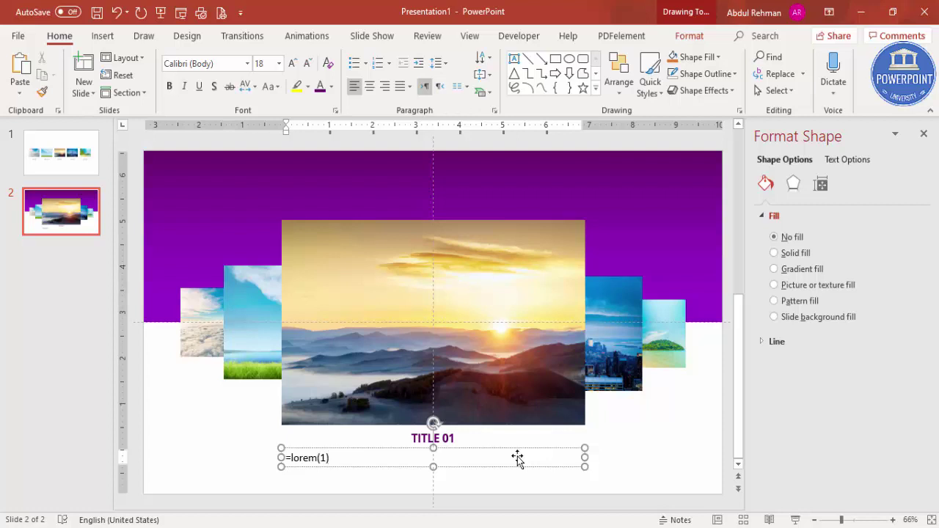
key("Return")
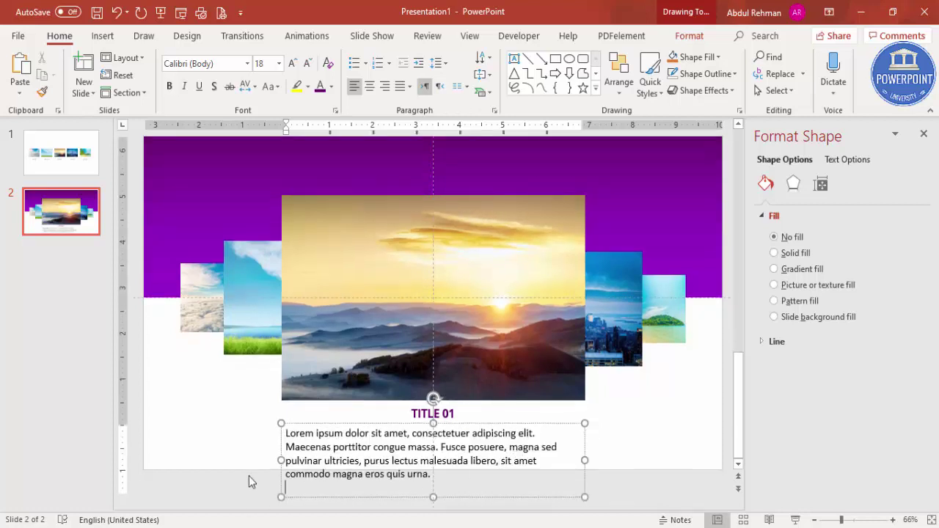
- Format the lorem paragraph as centred purple Open Sans 11 pt and close the Format Shape pane
left_click(308, 422)
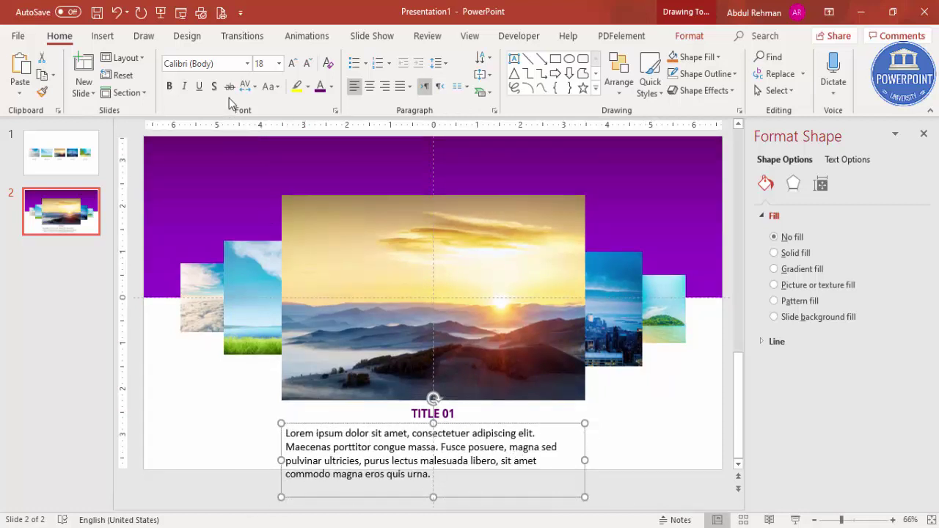
left_click(234, 66)
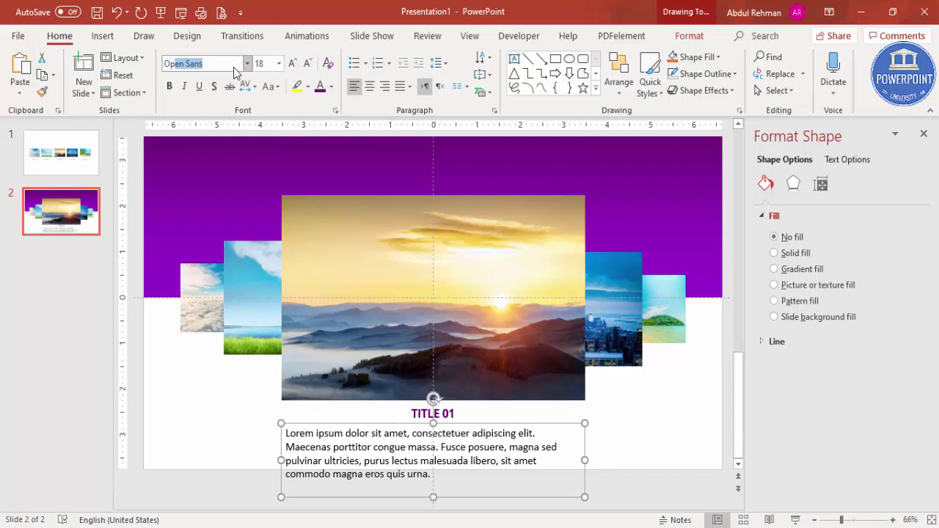
type("Open Sans")
key("Return")
left_click(308, 63)
left_click(308, 63)
left_click(308, 63)
left_click(308, 63)
left_click(371, 91)
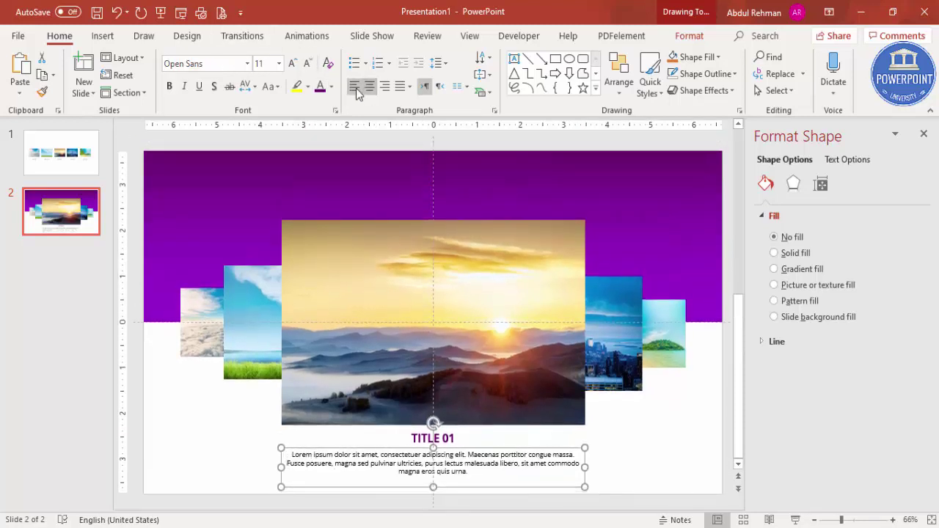
left_click(331, 87)
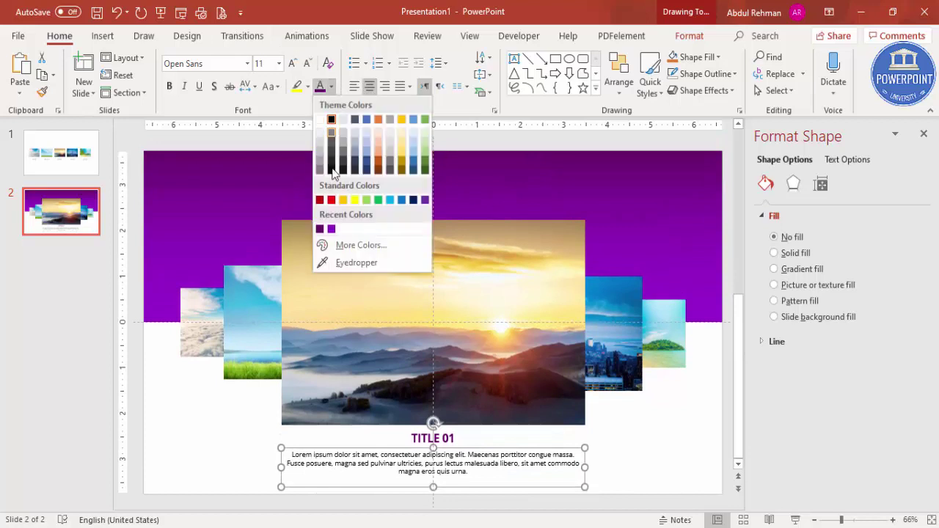
left_click(331, 230)
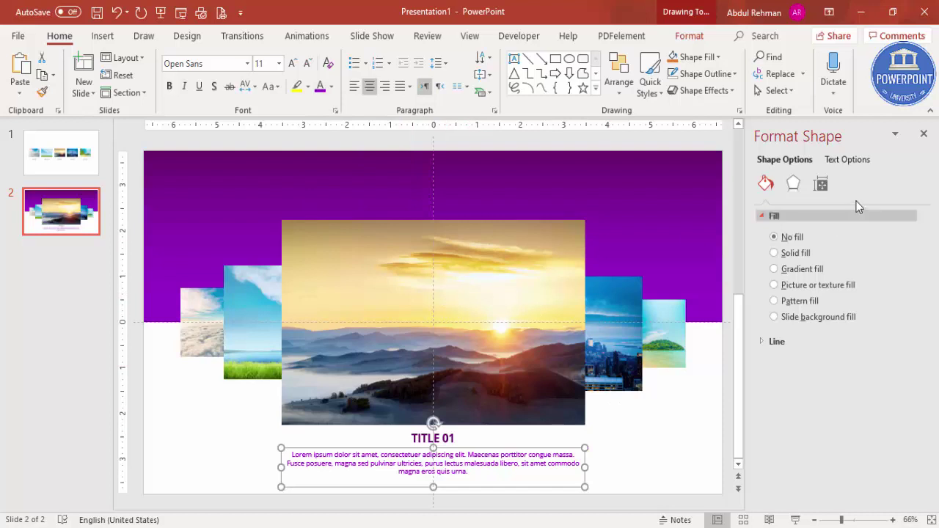
left_click(923, 134)
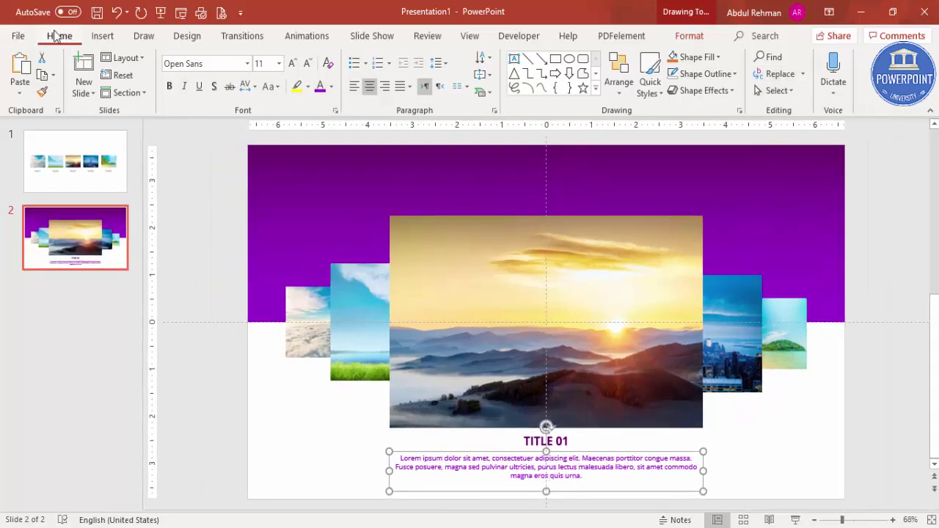
- Rename the TITLE 01 text box to !!Tilte in the Selection Pane
left_click(776, 90)
left_click(800, 143)
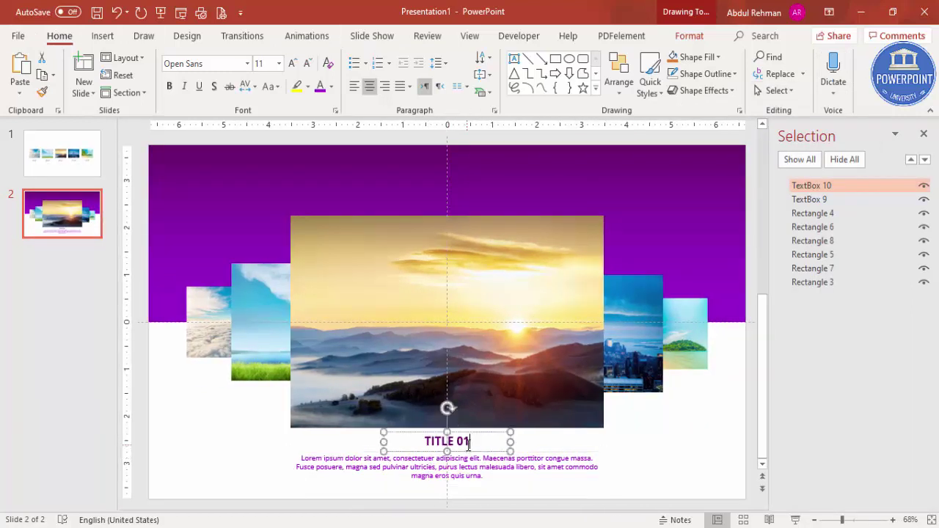
left_click(467, 443)
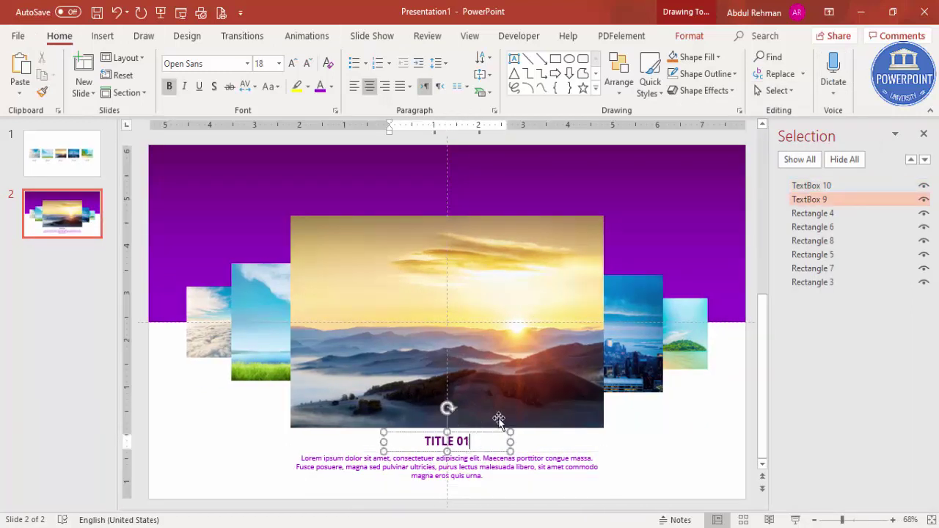
double_click(814, 201)
type("tle")
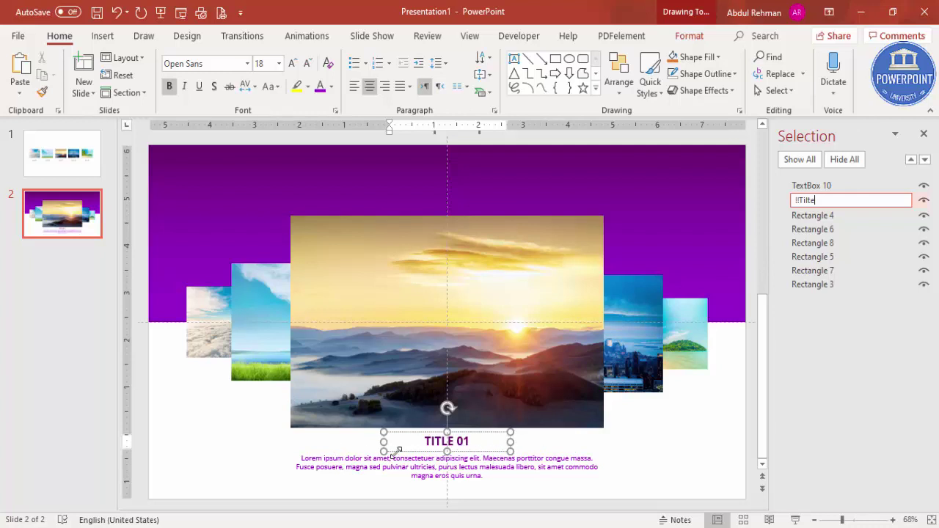
left_click(555, 459)
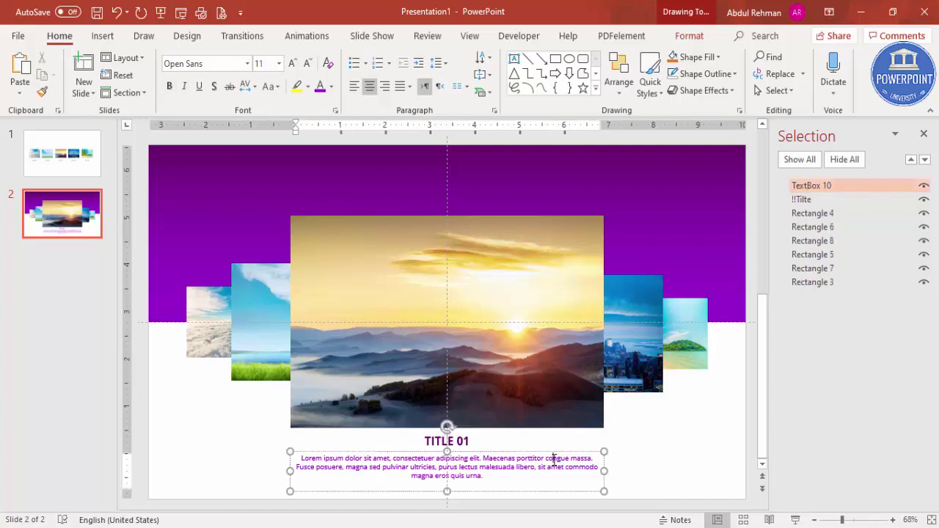
- Rename TextBox 10 to !!DetailText and close the Selection Pane
double_click(843, 185)
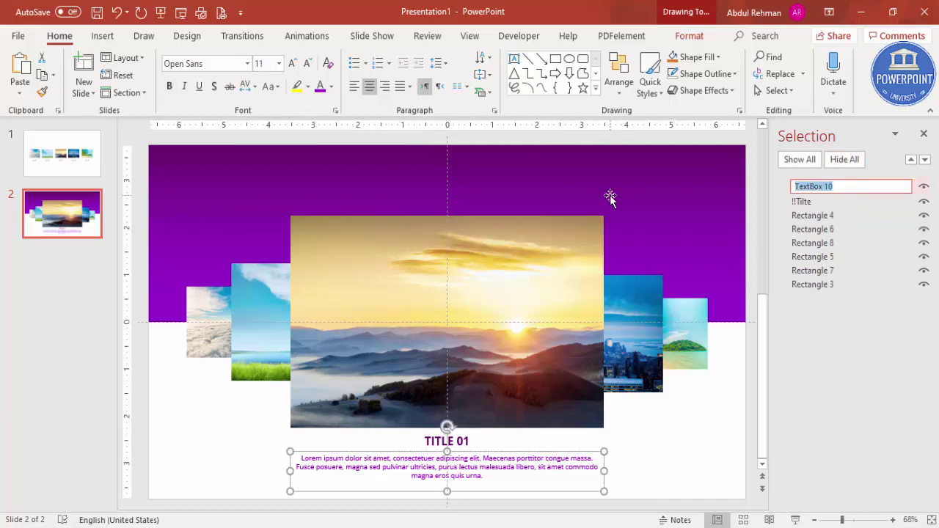
type("!!DetailText")
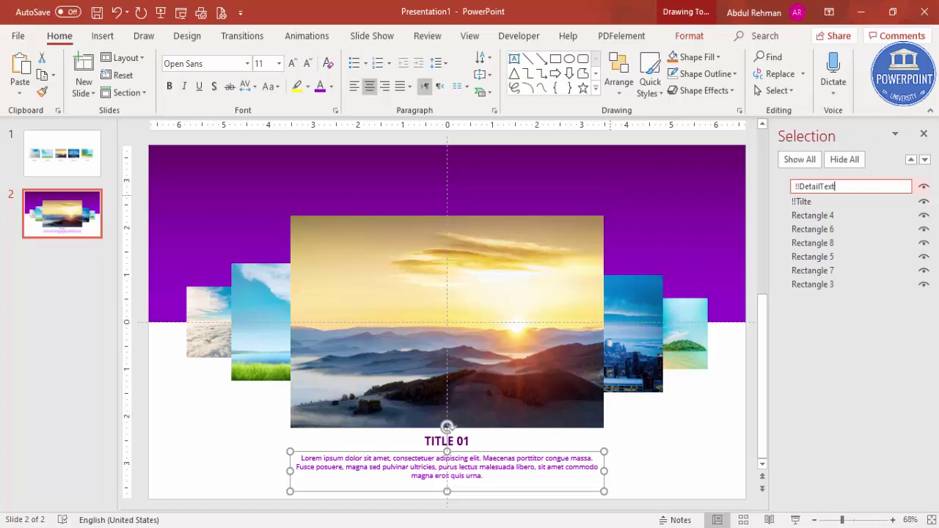
left_click(644, 419)
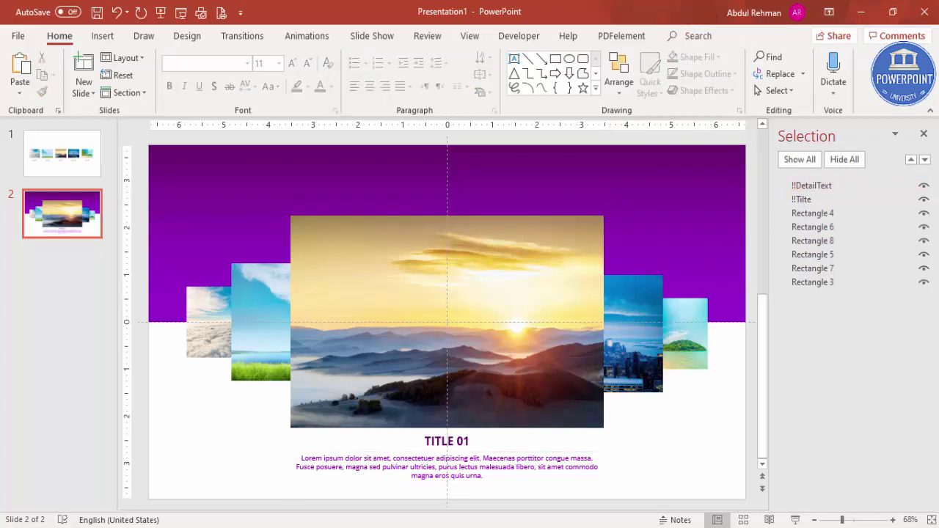
left_click(928, 135)
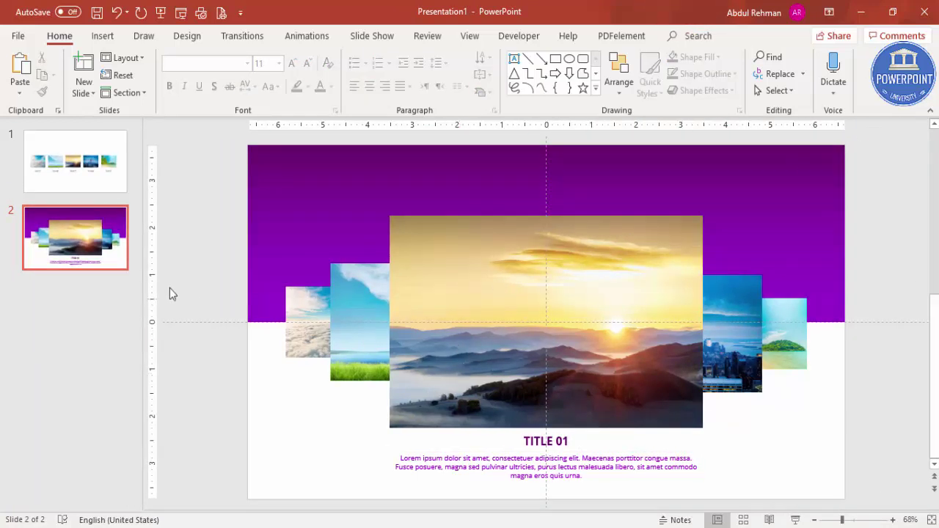
- Duplicate slide 2 to create slide 3
left_click(68, 255)
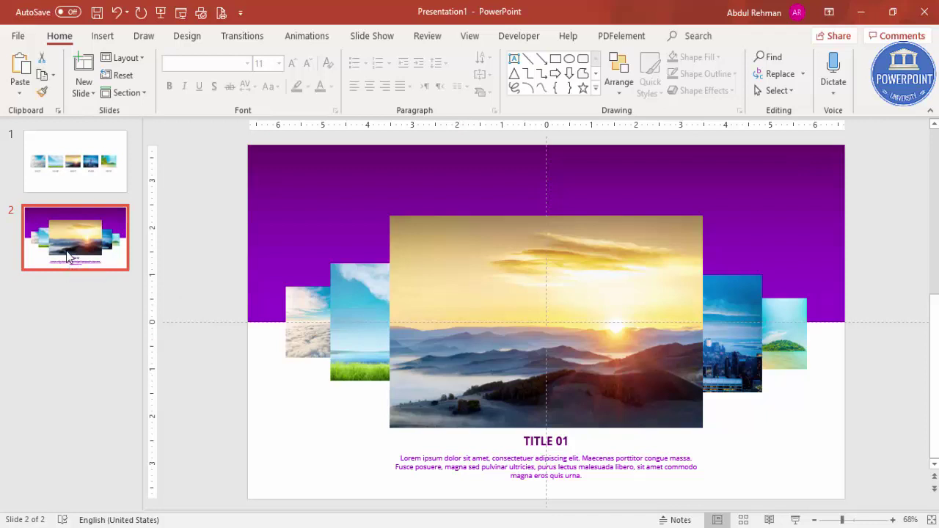
right_click(68, 255)
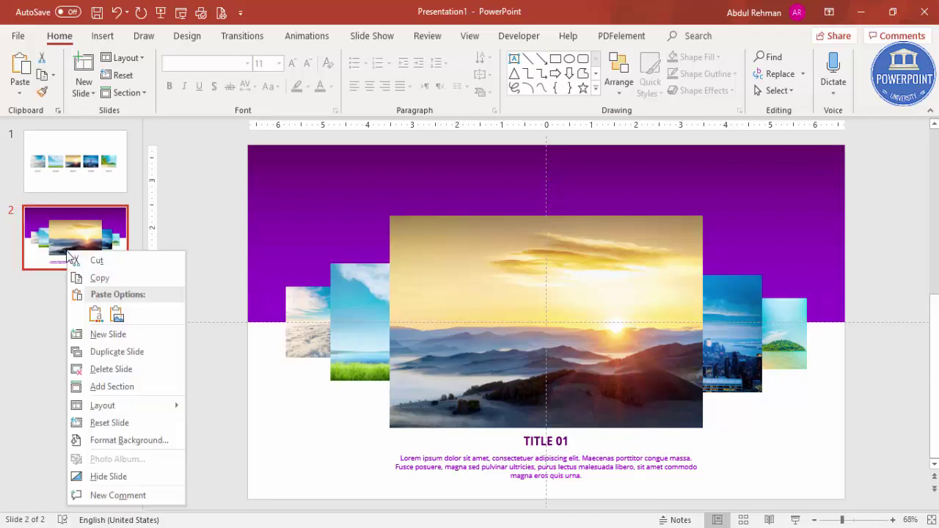
left_click(118, 352)
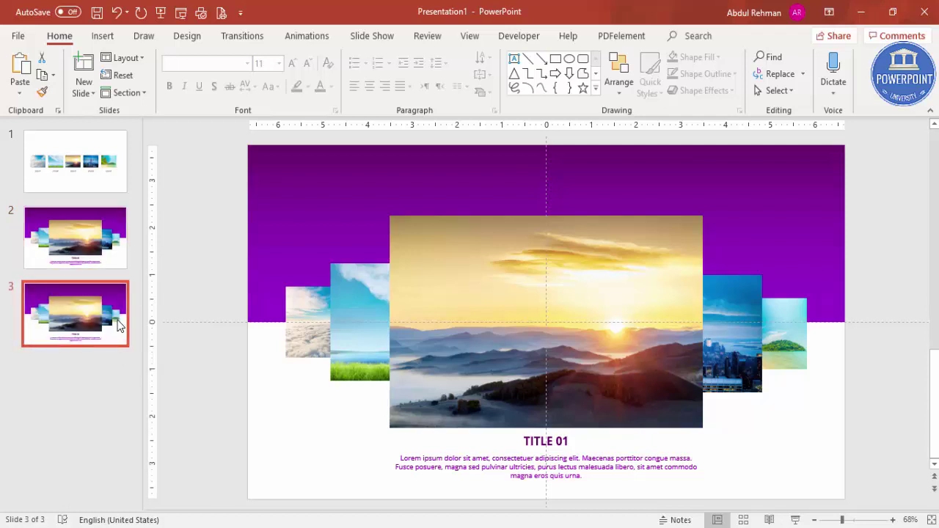
- Change slide 3's title from TITLE 01 to TITLE 02
left_click(565, 442)
key("BackSpace")
type("2")
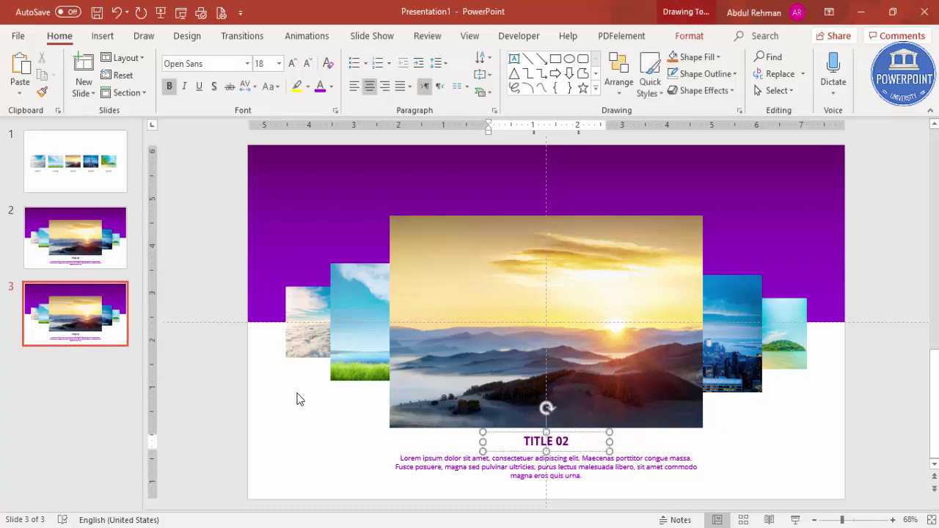
left_click(236, 398)
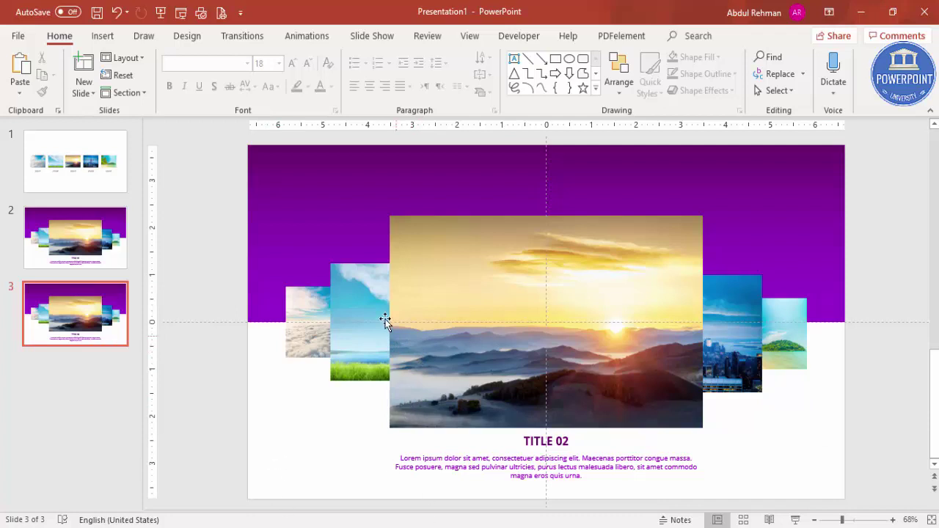
- Select each photo in slide 3's fan in turn to review the arrangement
left_click(359, 293)
left_click(310, 297)
left_click(441, 284)
left_click(381, 275)
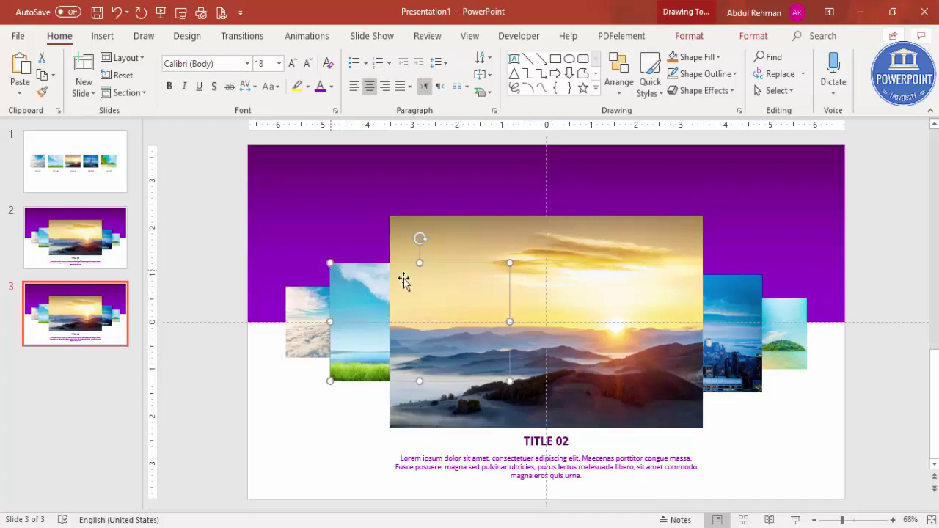
left_click(747, 291)
left_click(579, 260)
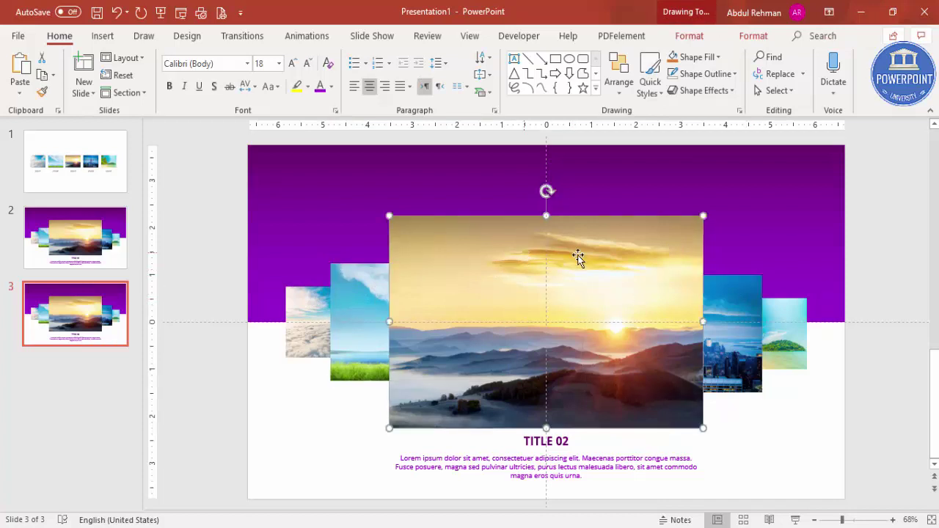
left_click(780, 304)
left_click(734, 290)
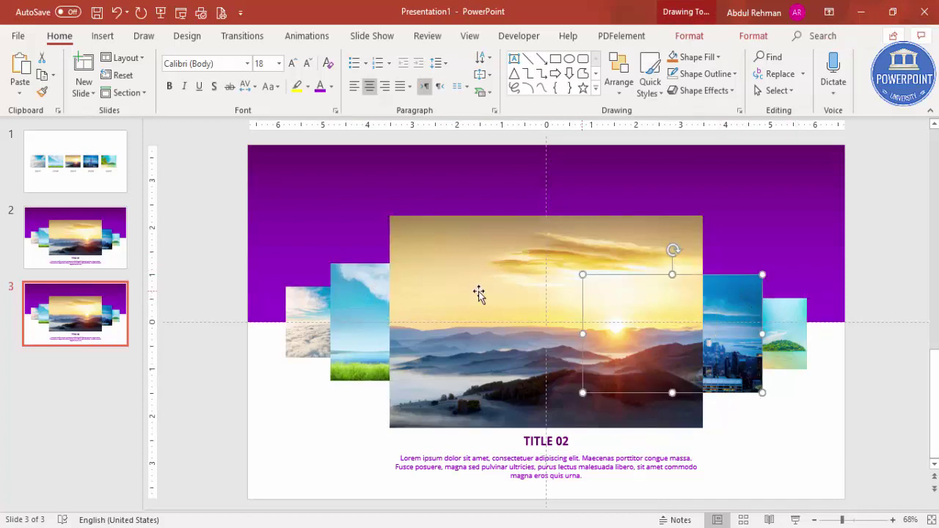
left_click(287, 310)
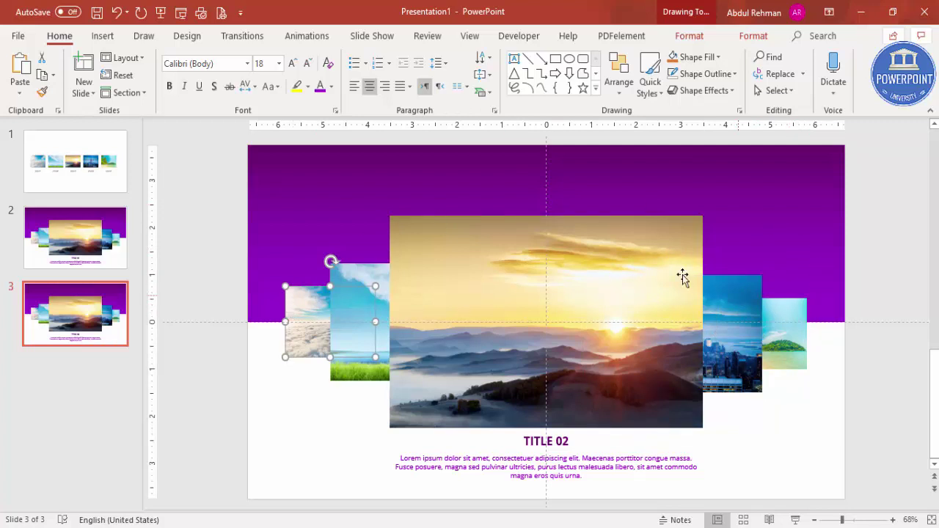
left_click(221, 334)
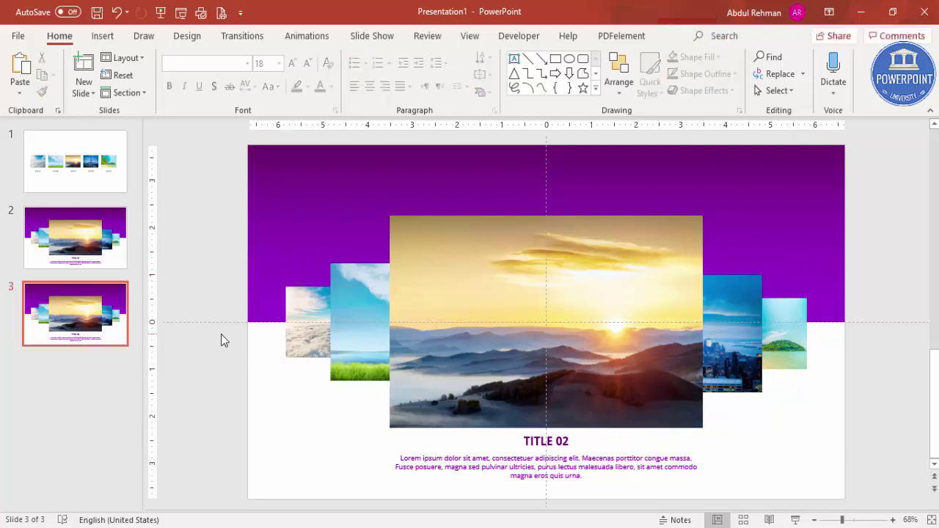
left_click(364, 301)
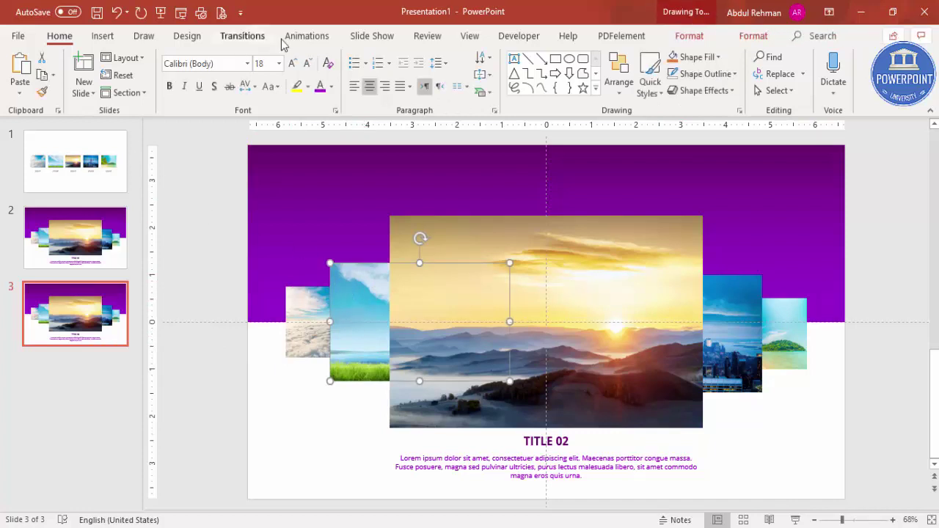
- Format-paint the sky-and-grass image onto the cloud photo and the sunrise onto the sky-and-grass photo
left_click(44, 91)
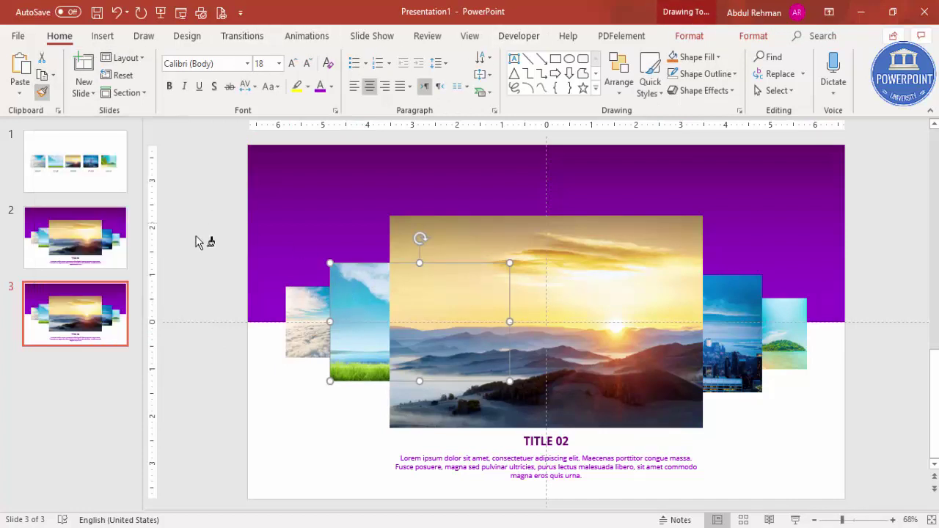
left_click(314, 304)
left_click(464, 250)
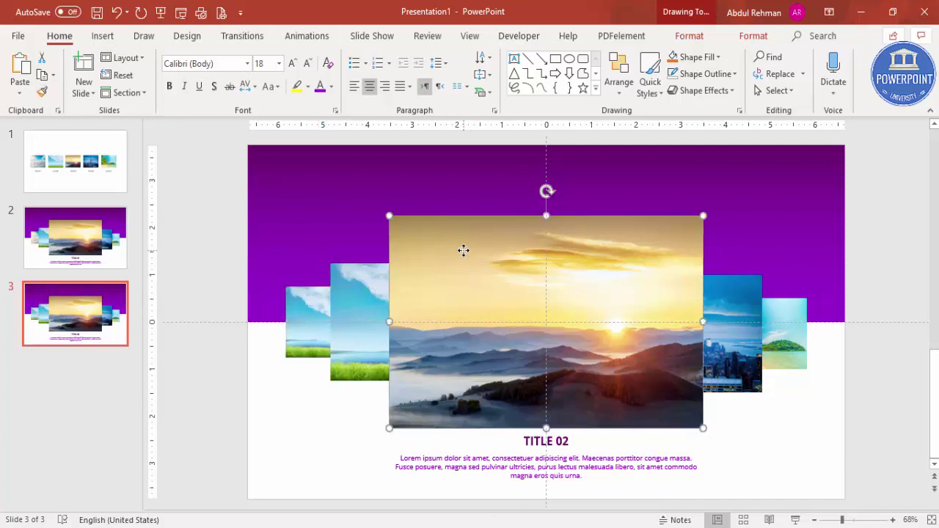
left_click(41, 91)
left_click(365, 326)
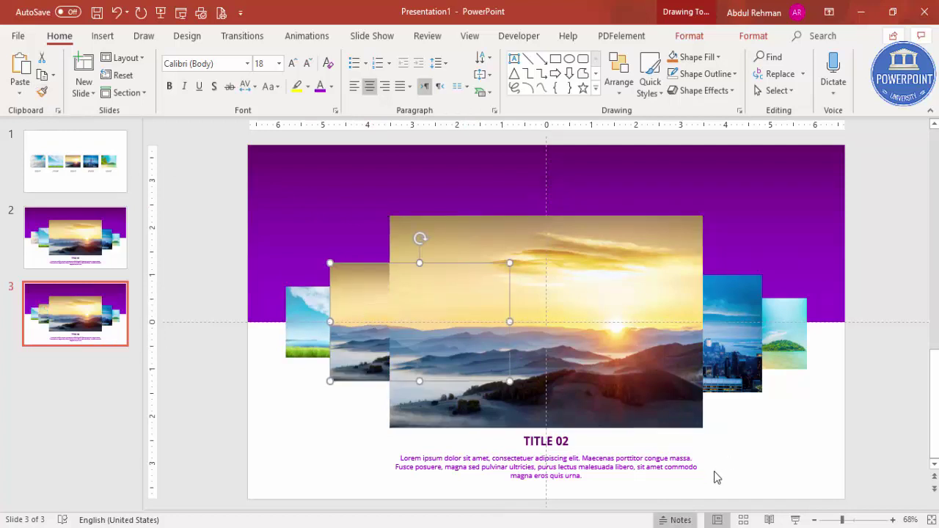
- Format-paint the city image onto the central photo and the island image onto the city photo
left_click(735, 303)
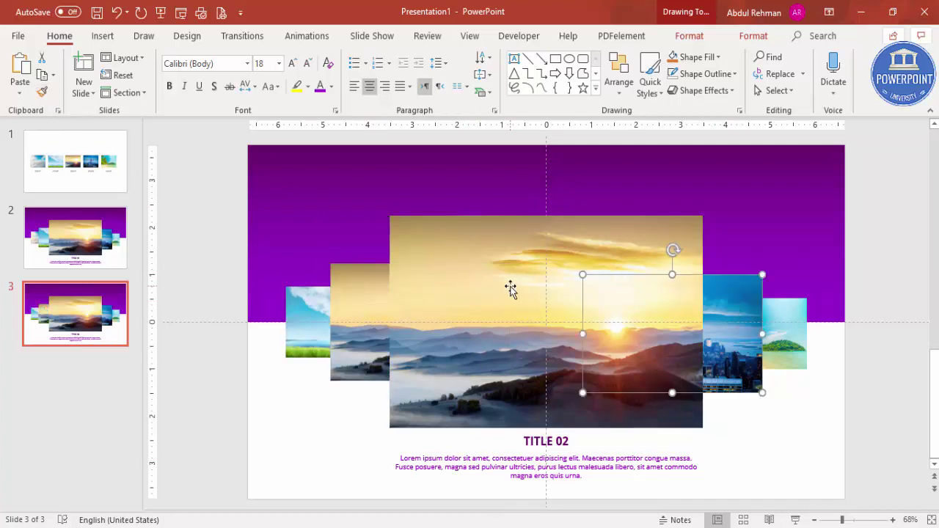
left_click(42, 91)
left_click(543, 321)
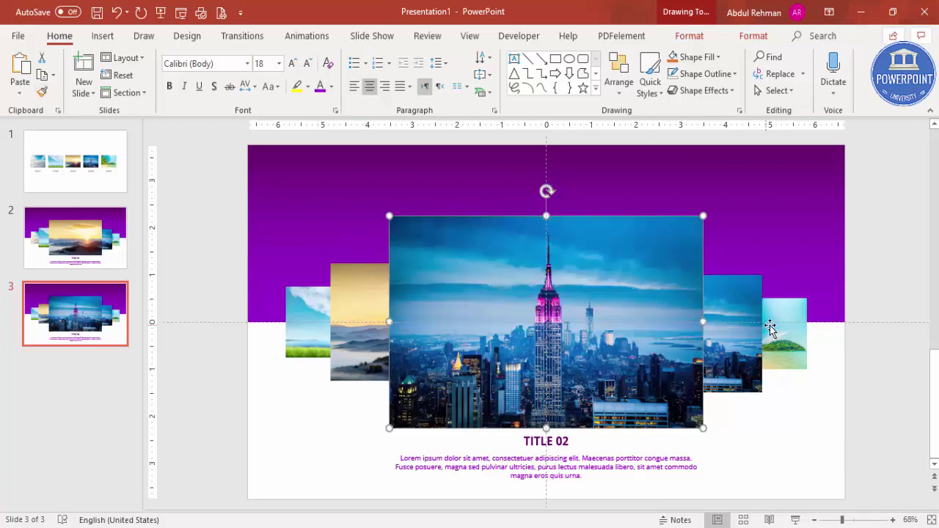
left_click(792, 317)
left_click(44, 92)
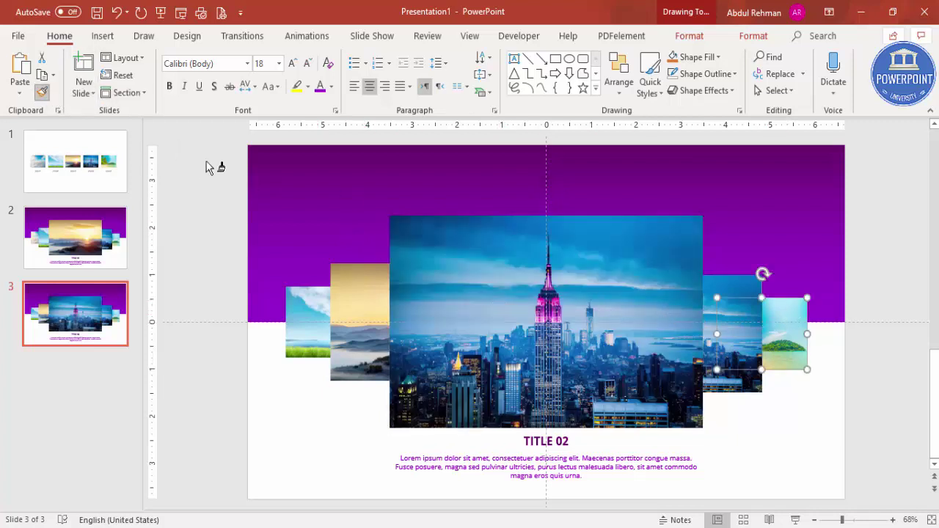
left_click(734, 292)
left_click(847, 369)
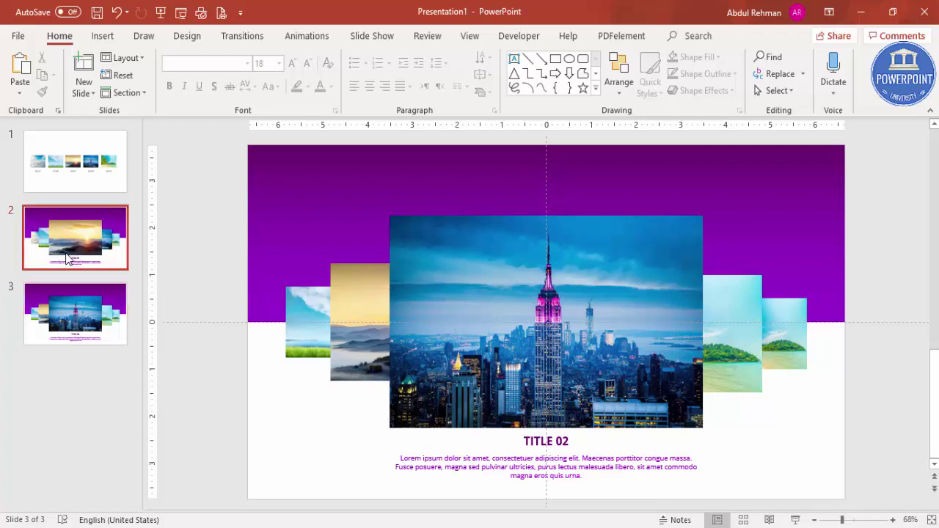
- Format-paint slide 2's cloud image onto slide 3's far-right photo, then compare both slides
left_click(67, 258)
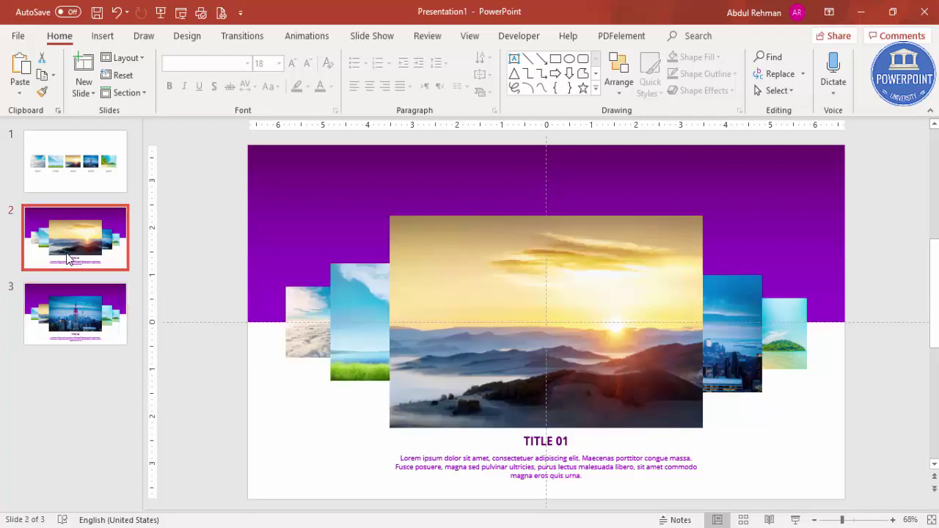
left_click(304, 312)
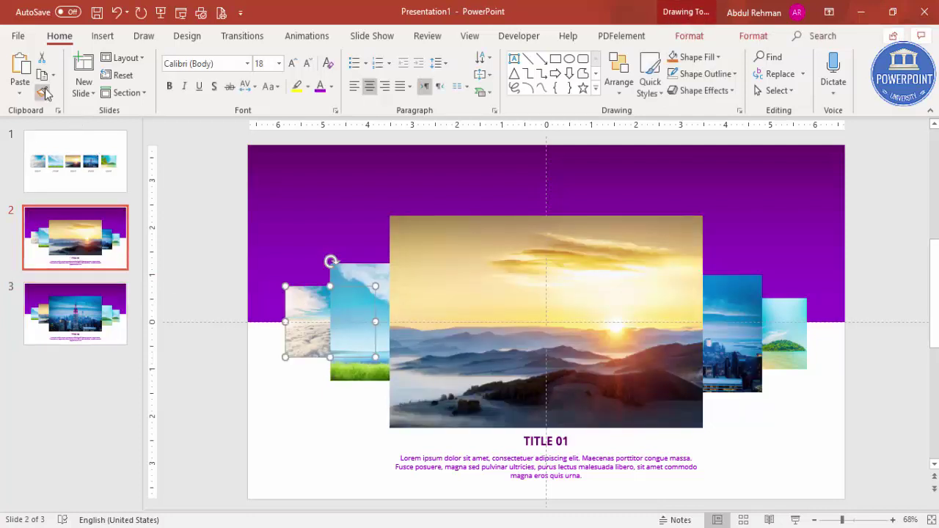
left_click(77, 331)
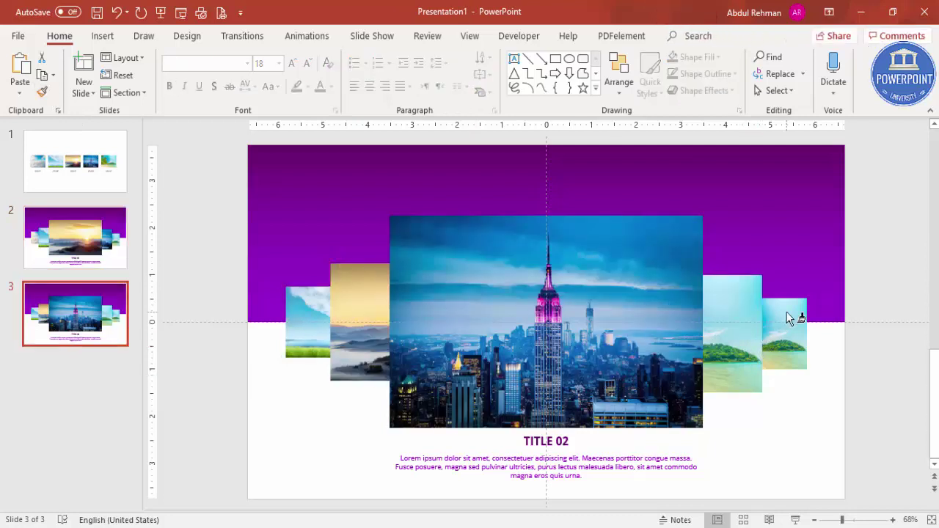
left_click(786, 314)
left_click(857, 356)
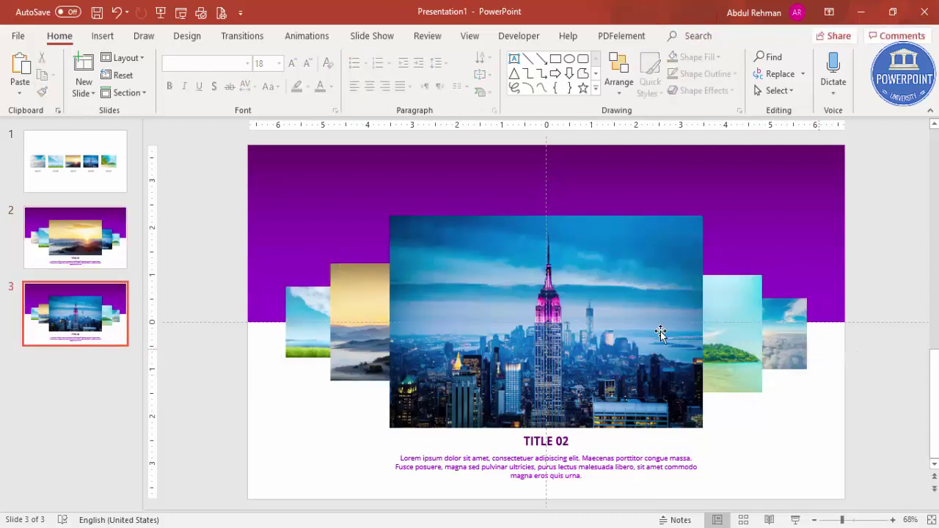
left_click(69, 251)
left_click(78, 297)
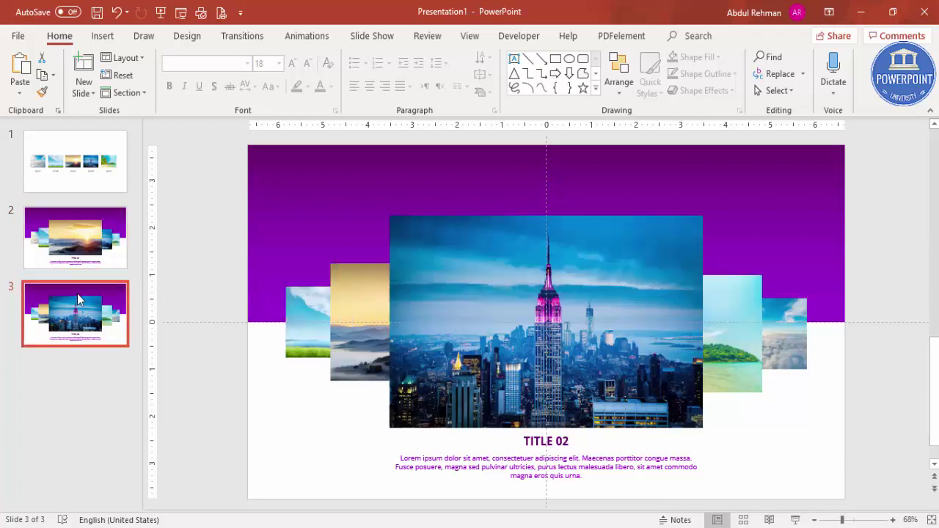